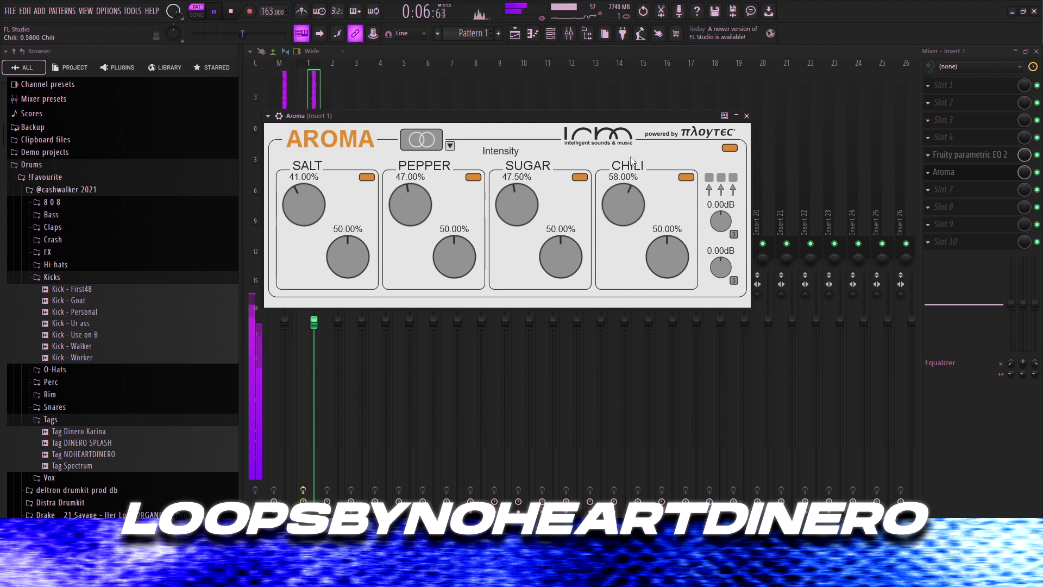
# - Load Vintage Chorus in slot 7 of Insert 1 and choose its Juno 6 Mode I + II preset
pyautogui.click(961, 189)
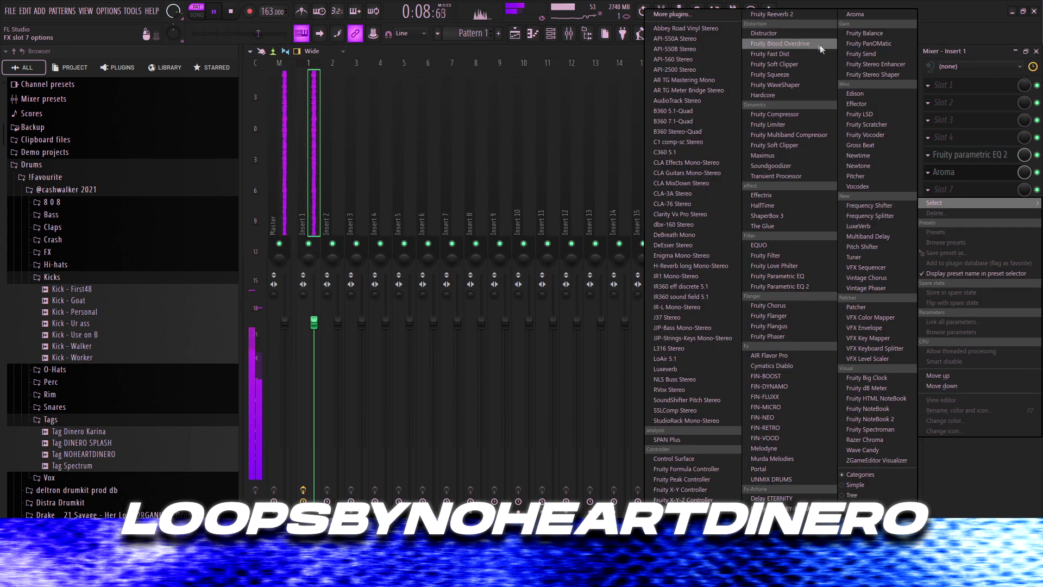
pyautogui.click(873, 279)
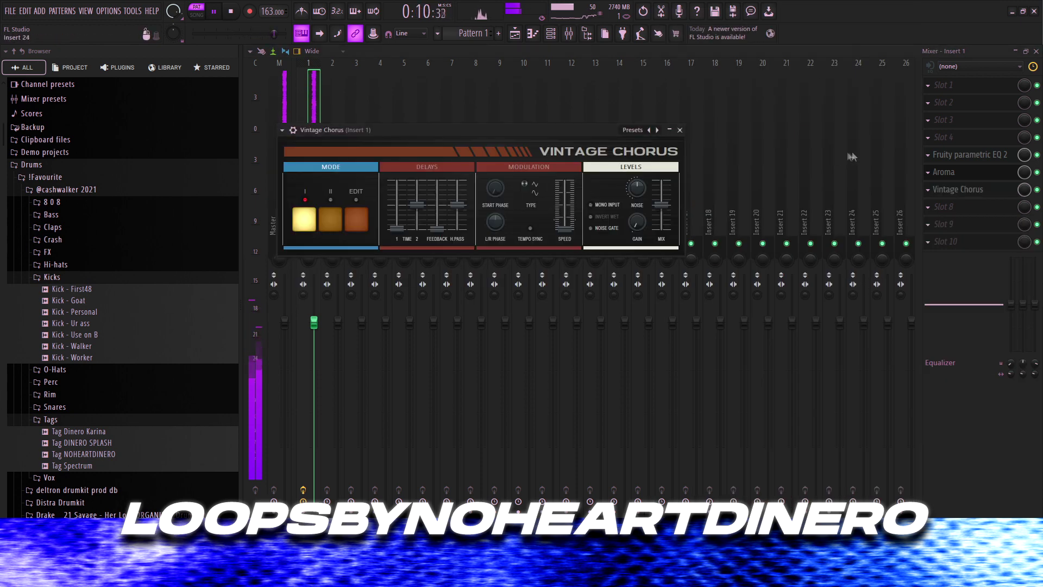
pyautogui.click(639, 131)
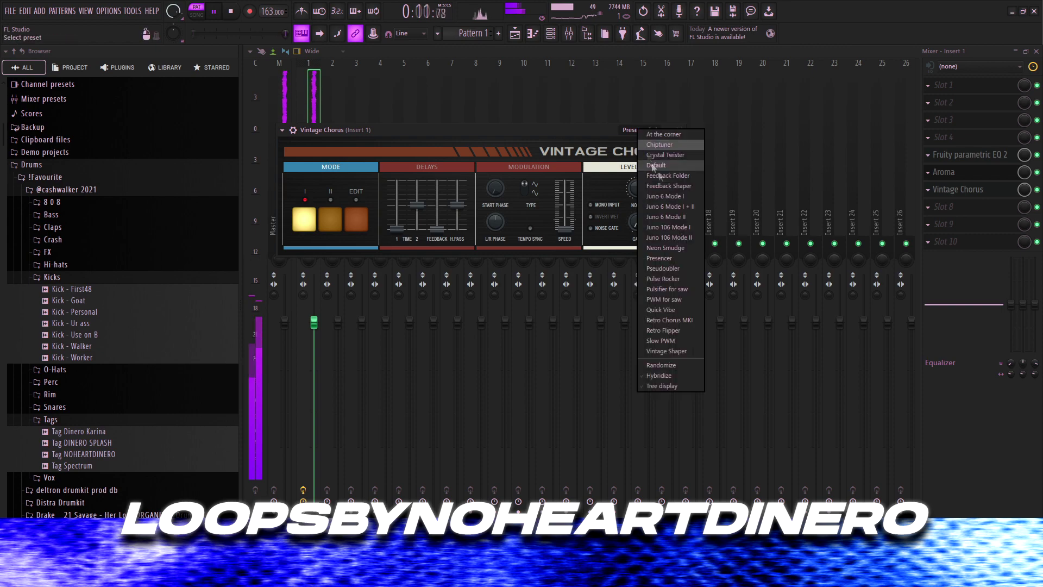
pyautogui.click(685, 207)
# - Shift Aroma and Vintage Chorus down the Insert 1 effect chain and load Murda Melodies in slot 6 with Heat at 30%
pyautogui.click(973, 189)
pyautogui.click(952, 209)
pyautogui.click(950, 208)
pyautogui.click(959, 193)
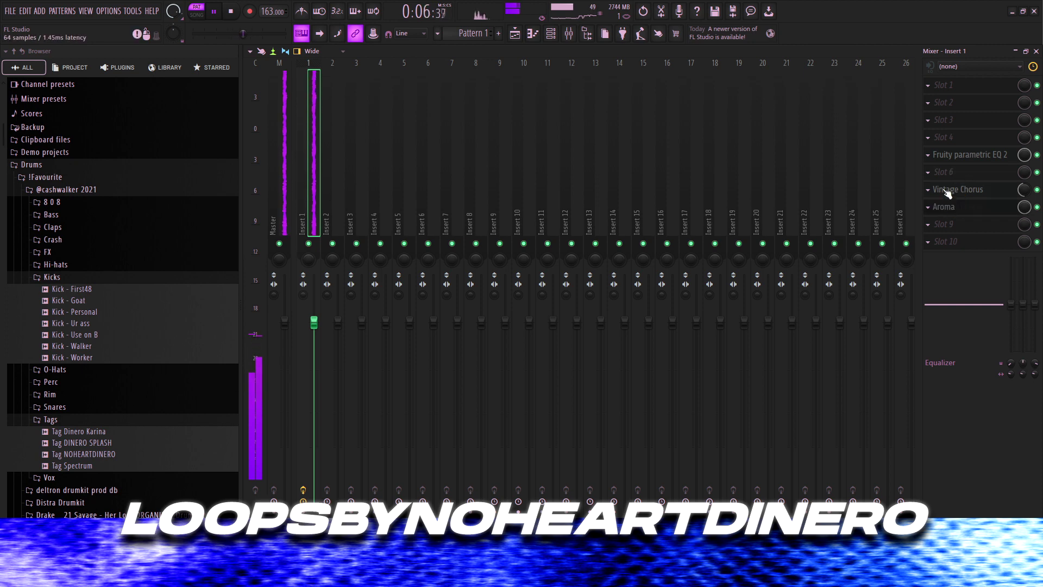
pyautogui.click(950, 174)
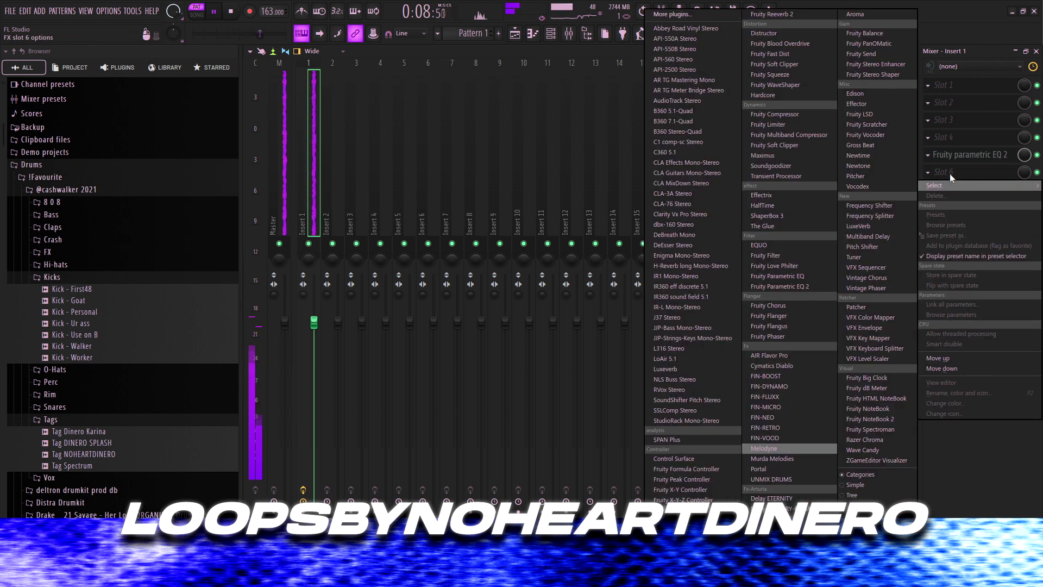
pyautogui.click(781, 459)
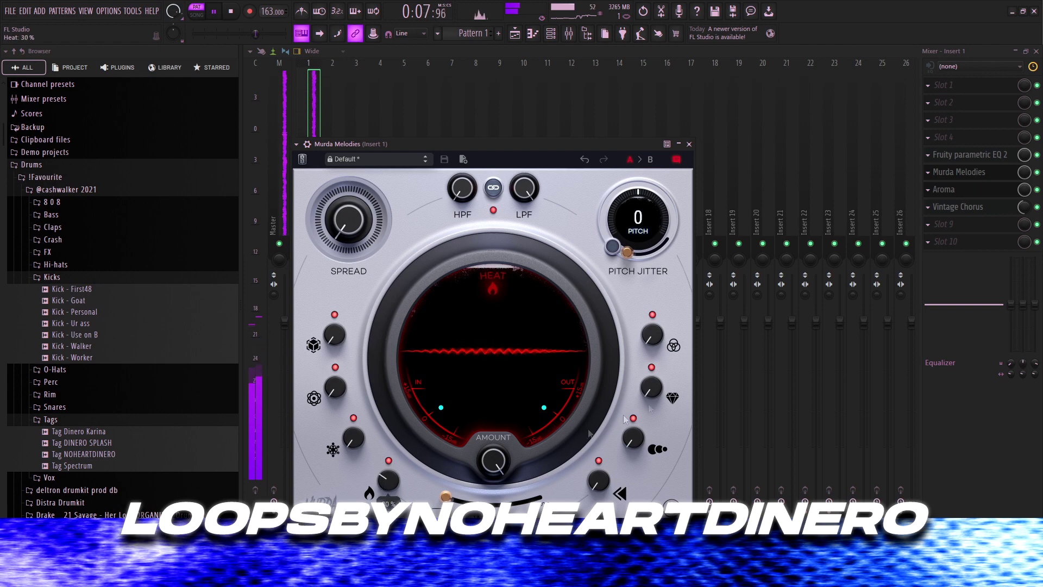
# - Load Fruity Reeverb 2 in slot 9 of Insert 1, after Vintage Chorus, and close its window
pyautogui.click(949, 224)
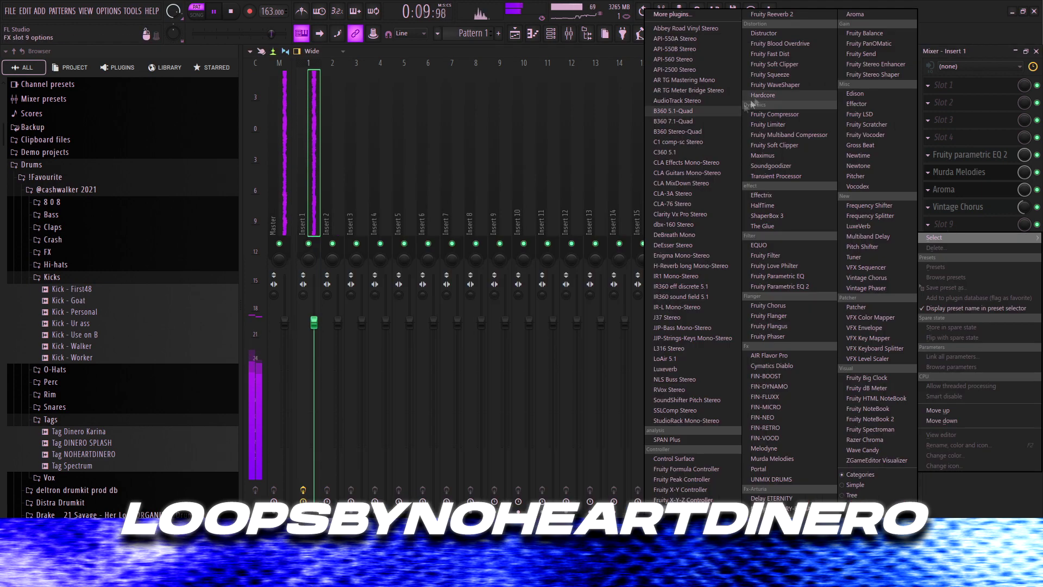
pyautogui.click(783, 14)
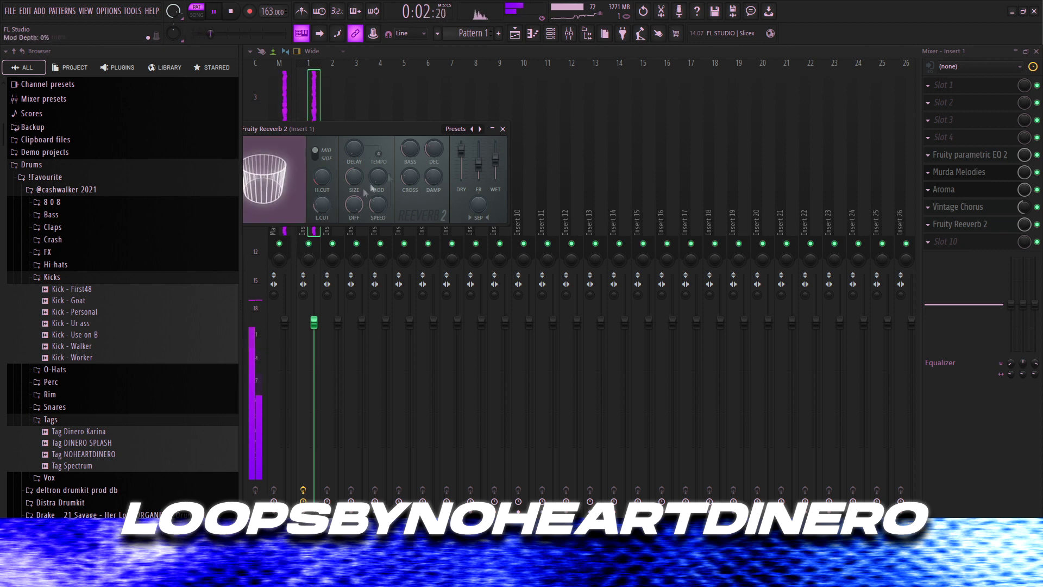
pyautogui.click(502, 130)
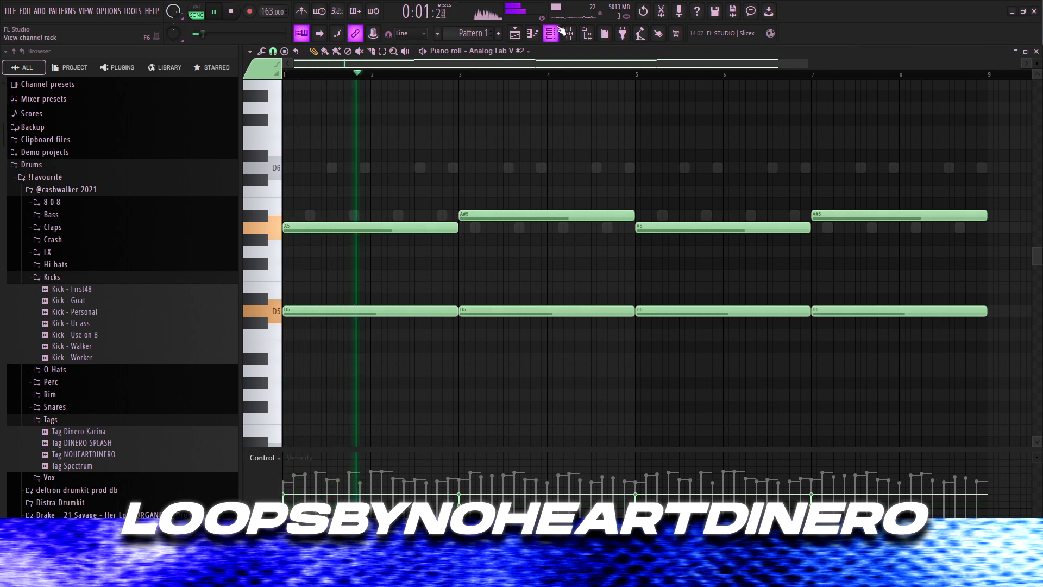
# - Load Fruity Parametric EQ 2 in slot 2 of mixer Insert 3 and shift one of its bands toward higher frequencies
pyautogui.press('F6')
pyautogui.doubleClick(426, 193)
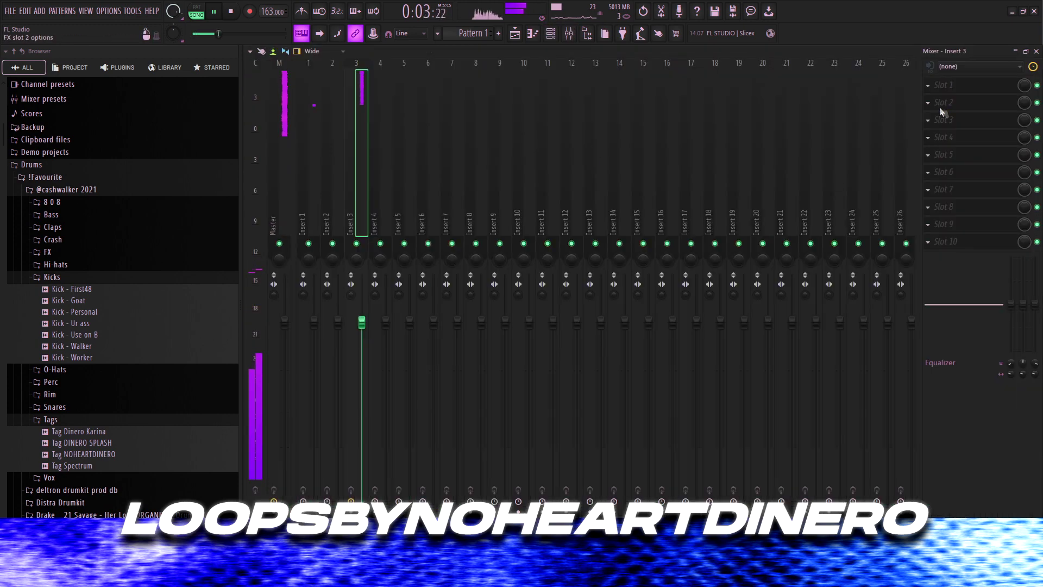
pyautogui.click(948, 102)
pyautogui.moveTo(956, 116)
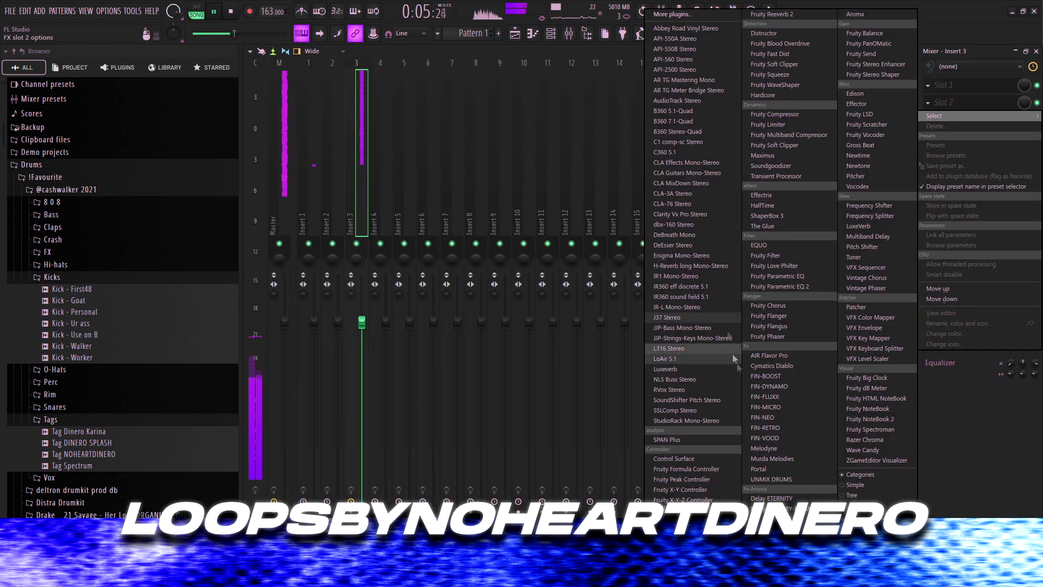
pyautogui.click(776, 286)
pyautogui.moveTo(313, 207); pyautogui.dragTo(471, 202)
# - Load Aroma in slot 3 of Insert 3 and set Salt to 50%, Pepper to 37% and Sugar to 42%
pyautogui.click(960, 120)
pyautogui.click(856, 16)
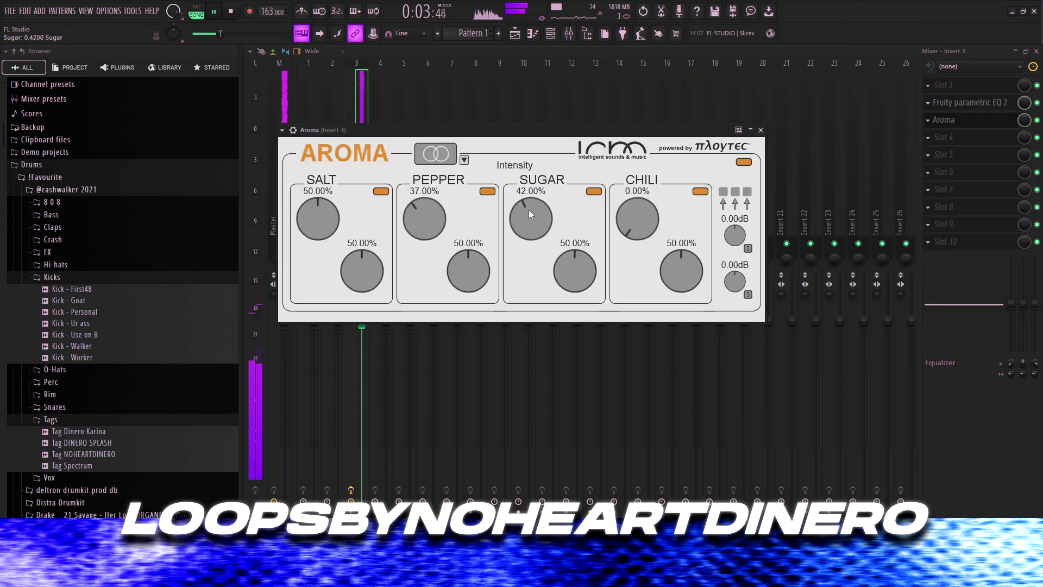
# - Load Vintage Chorus in slot 4 of Insert 3 with the Juno 6 Mode I preset and lower its slot mix level
pyautogui.click(1025, 136)
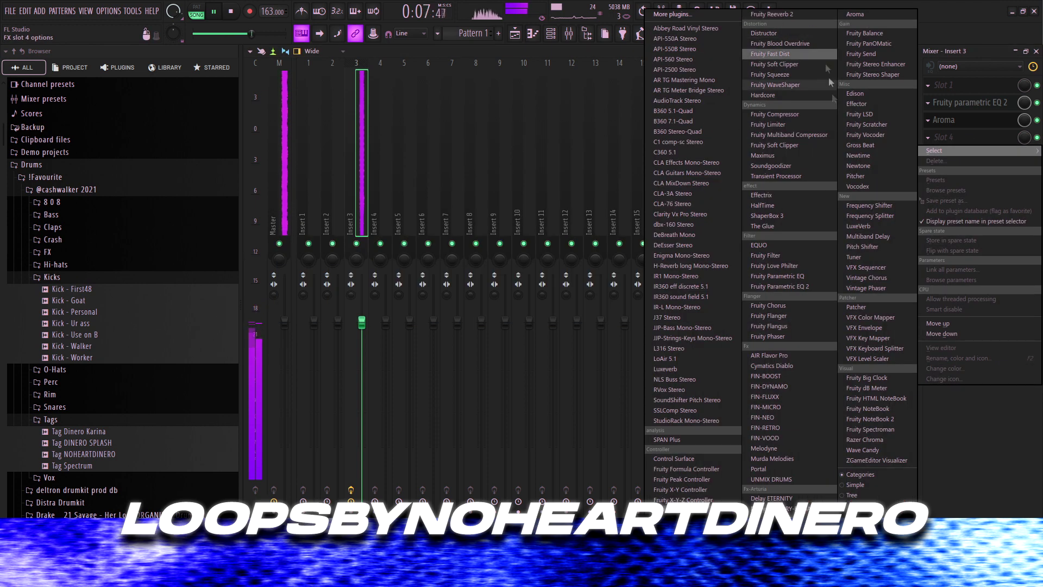
pyautogui.click(866, 277)
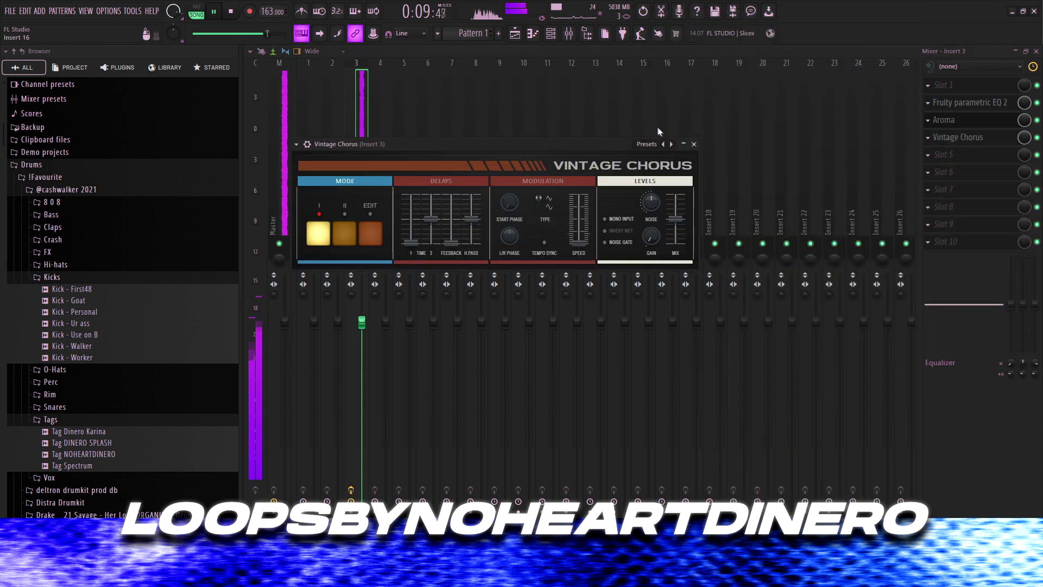
pyautogui.click(647, 144)
pyautogui.click(676, 214)
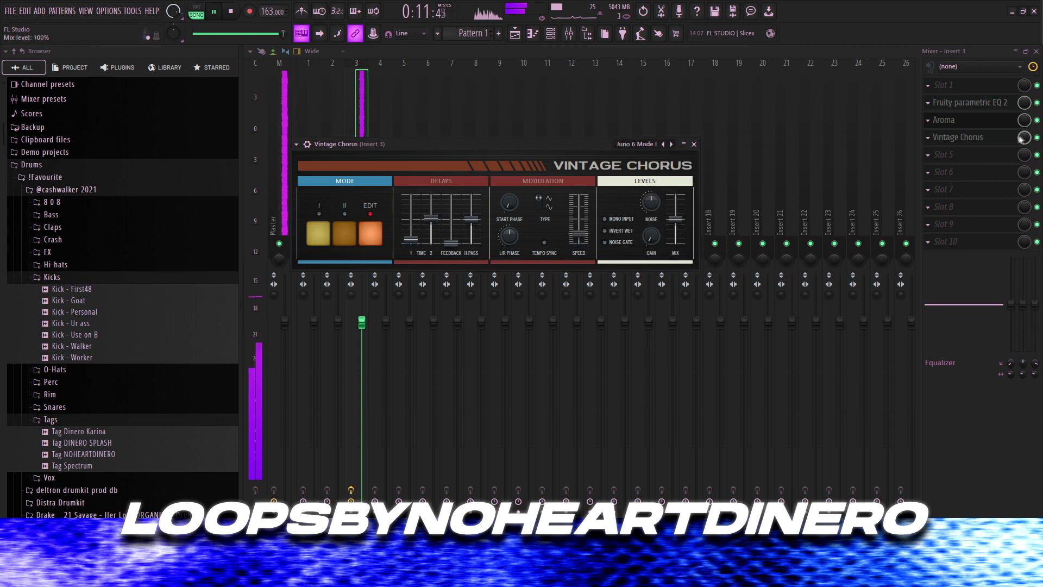
pyautogui.moveTo(1022, 138); pyautogui.dragTo(1021, 174)
# - Load Fruity Reeverb 2 on Insert 3 and place ShaperBox 3 ahead of it in slot 5, declining the library download
pyautogui.click(981, 158)
pyautogui.click(789, 51)
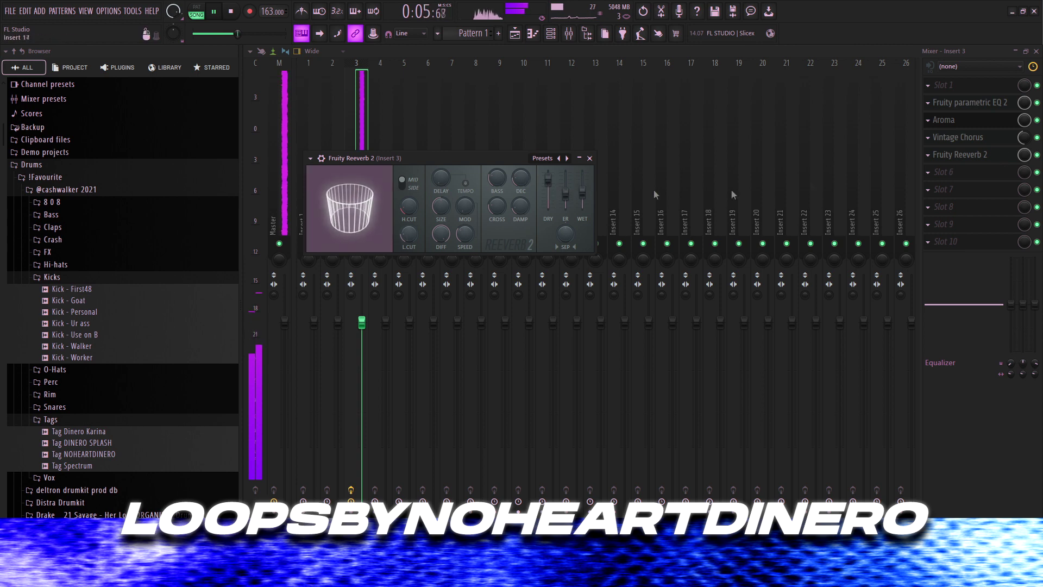
pyautogui.click(961, 168)
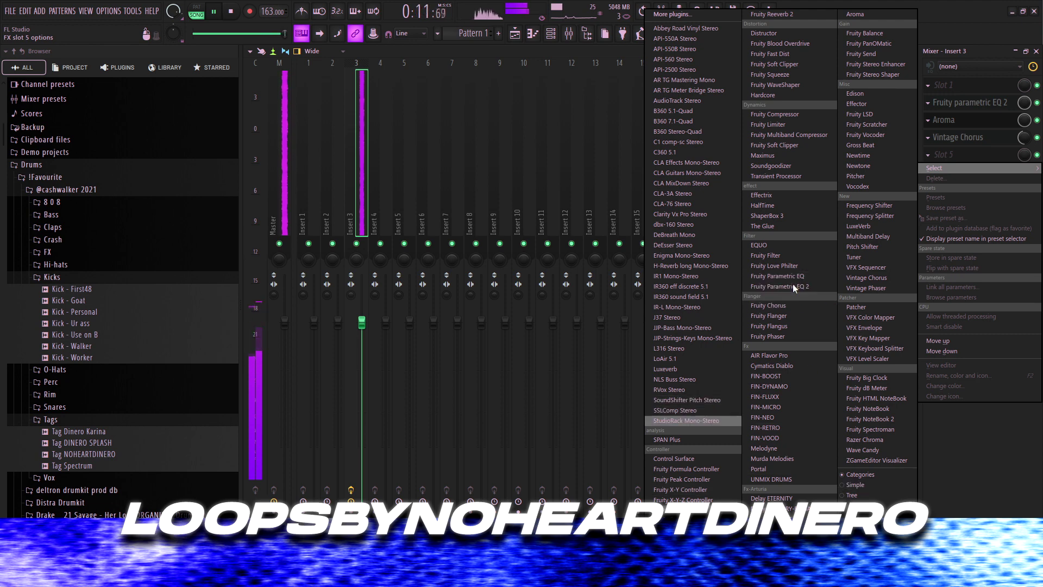
pyautogui.click(766, 217)
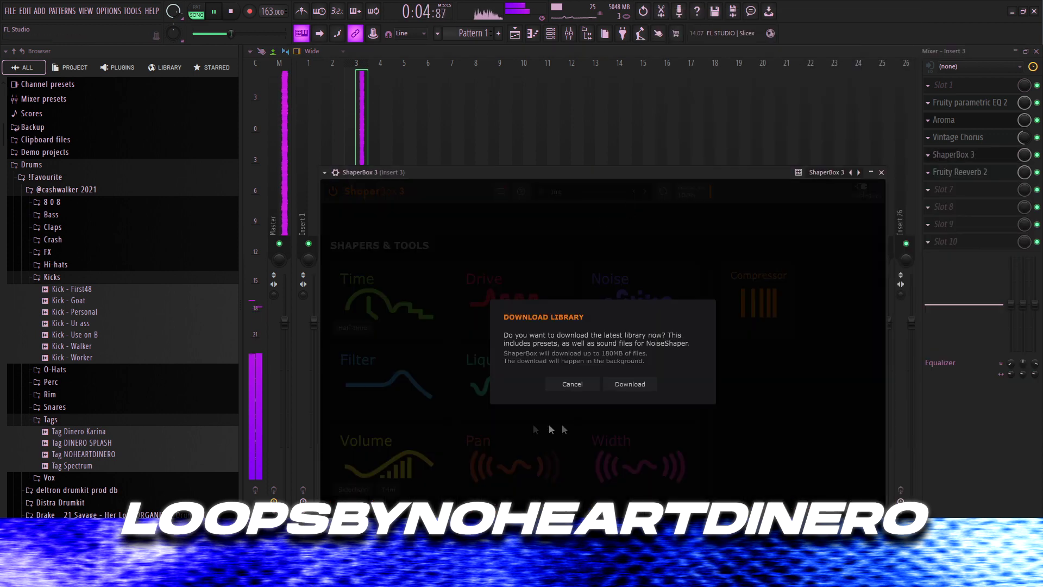
pyautogui.click(567, 386)
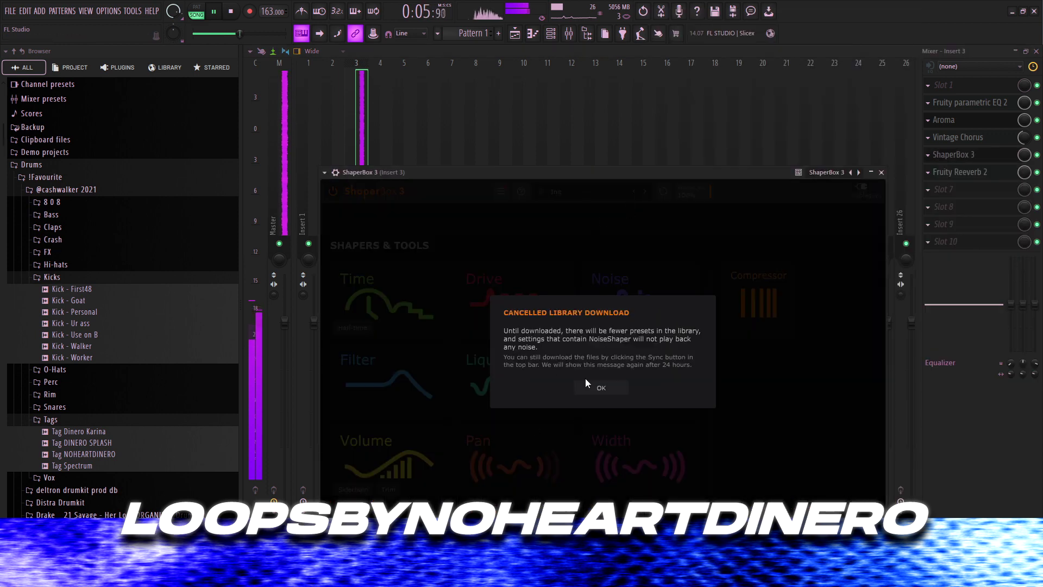
pyautogui.click(587, 385)
# - Add a Volume shaper in ShaperBox 3 with a sidechain curve, a 1/4 length and the mix at 60%
pyautogui.click(390, 481)
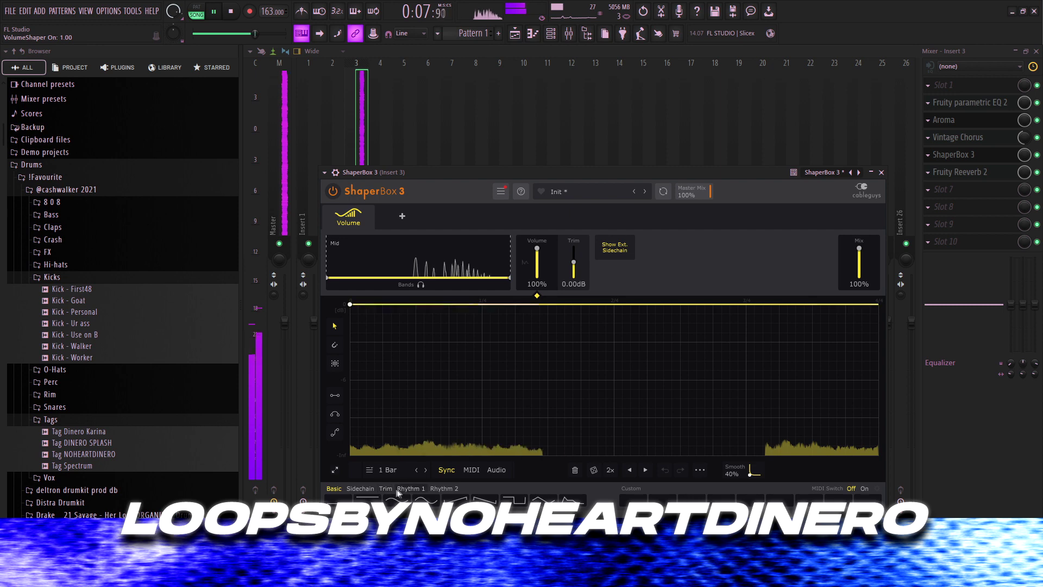
pyautogui.click(422, 500)
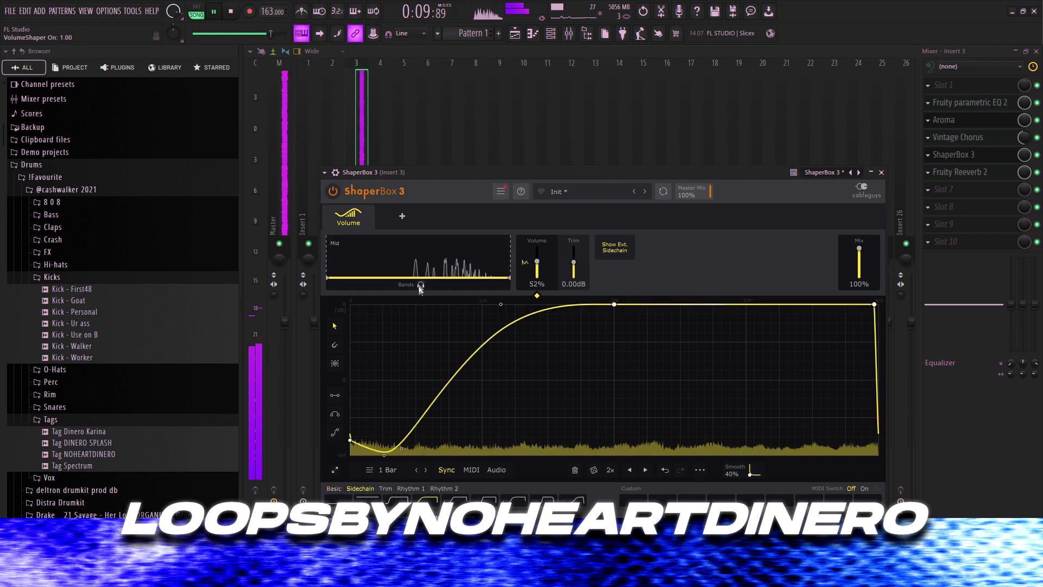
pyautogui.click(387, 469)
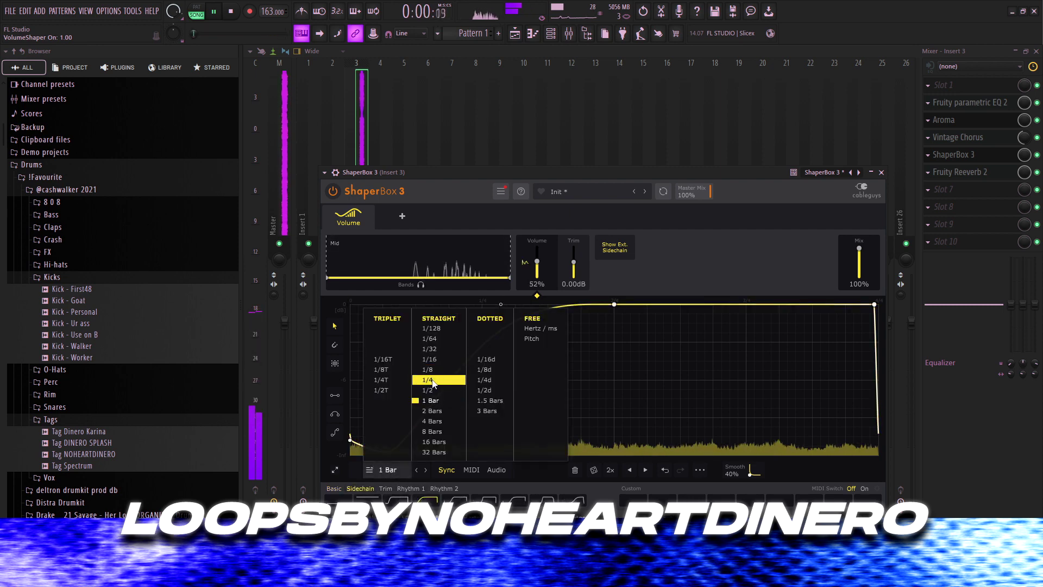
pyautogui.click(433, 381)
pyautogui.moveTo(863, 247); pyautogui.dragTo(863, 256)
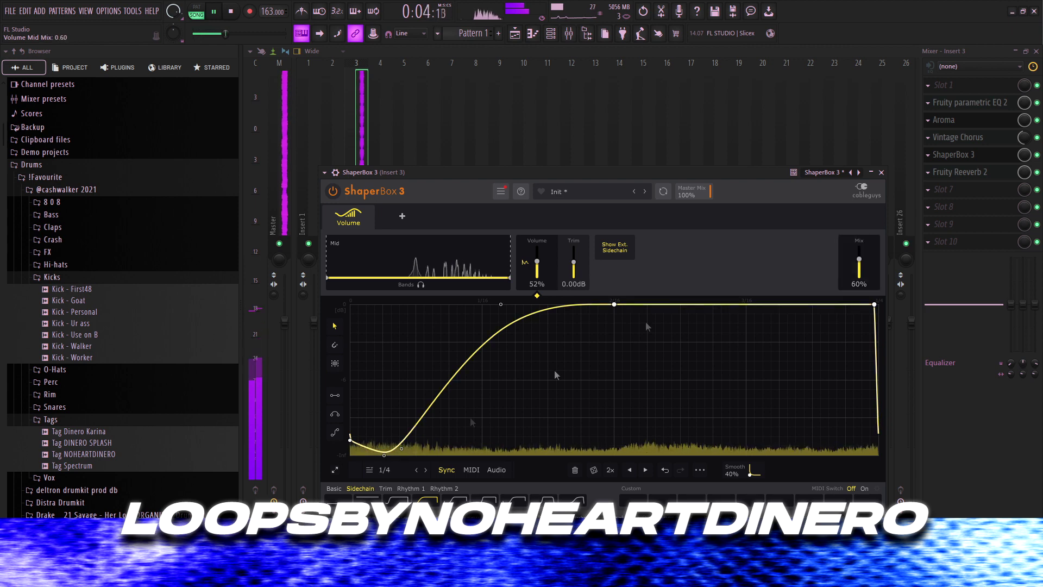
# - Add a Filter shaper with a downward-bending cutoff curve, a 1/4 length and about 55% mix, and close ShaperBox 3
pyautogui.click(402, 216)
pyautogui.click(415, 372)
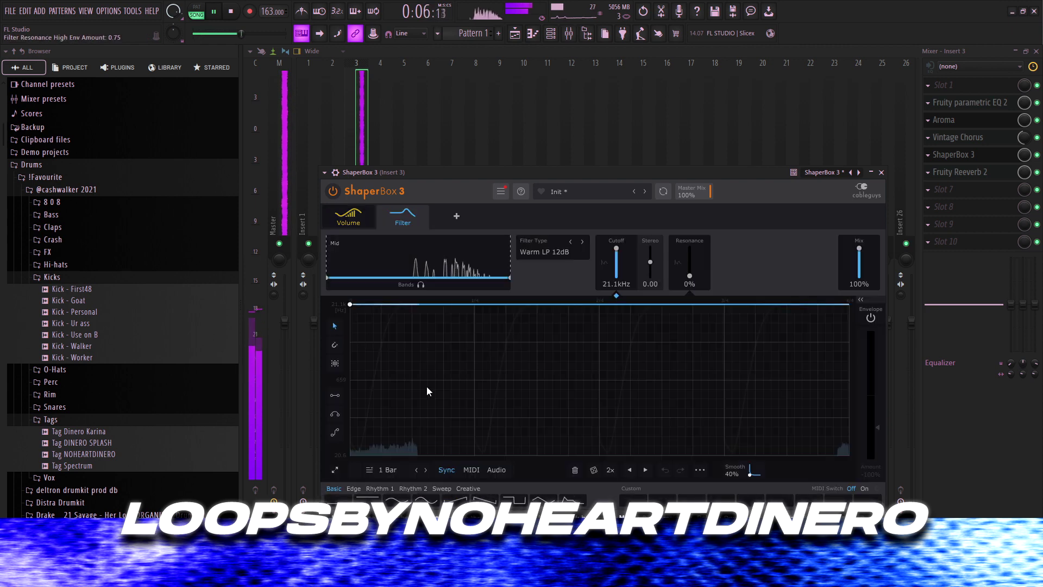
pyautogui.moveTo(848, 309); pyautogui.dragTo(849, 373)
pyautogui.click(387, 470)
pyautogui.click(438, 380)
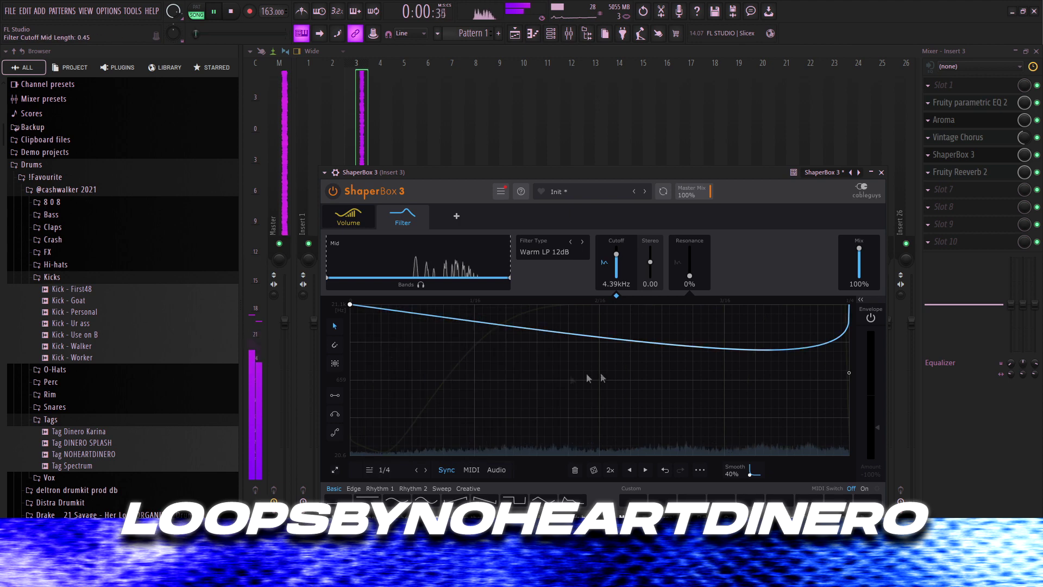
pyautogui.moveTo(848, 373); pyautogui.dragTo(849, 381)
pyautogui.moveTo(864, 280); pyautogui.dragTo(864, 285)
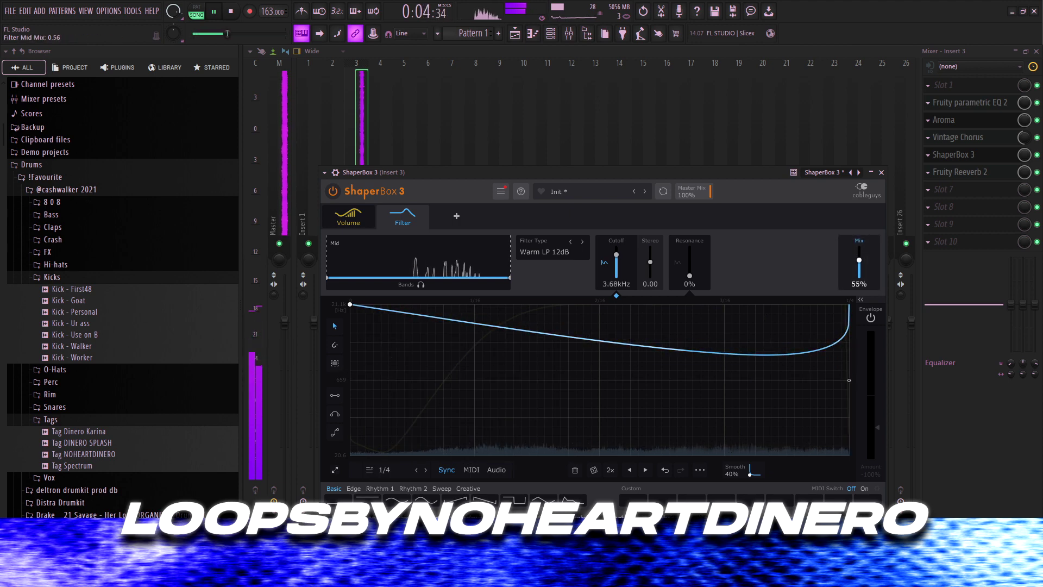
pyautogui.click(881, 173)
# - Load FIN-MICRO in slot 7 of Insert 3, set its Amount to 30 and close its window
pyautogui.click(945, 189)
pyautogui.moveTo(968, 203)
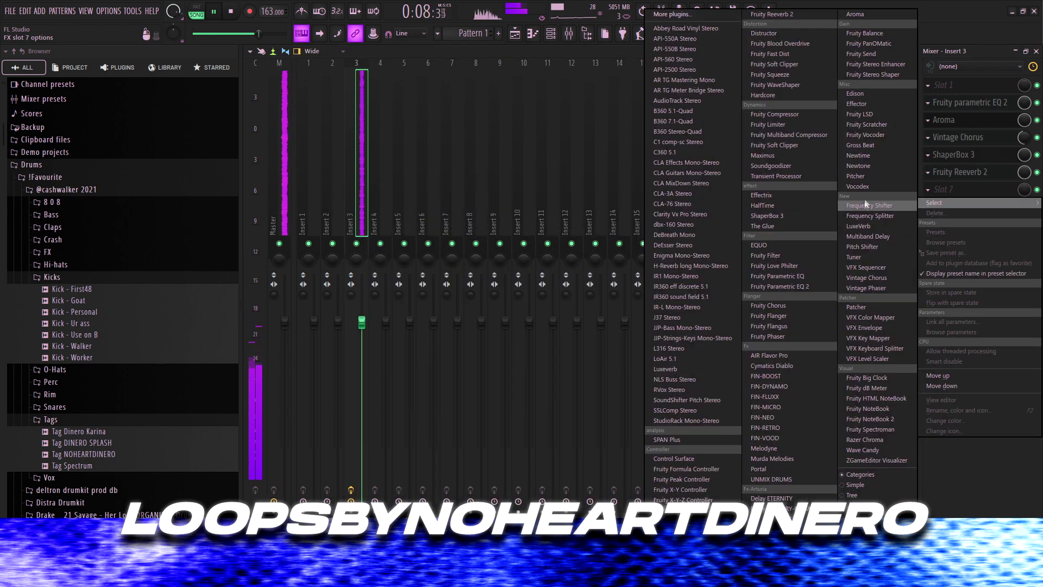
pyautogui.click(793, 407)
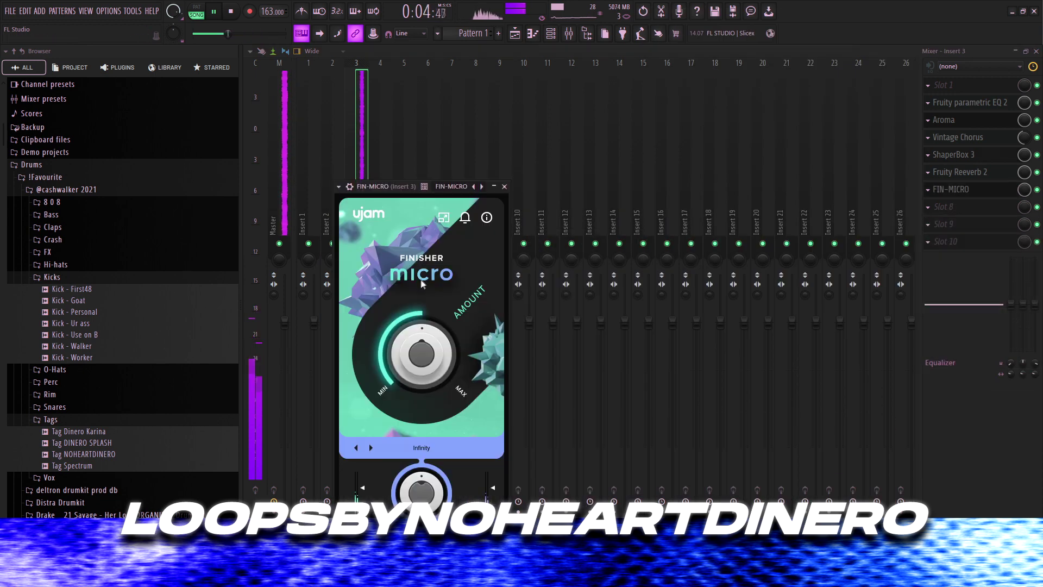
pyautogui.moveTo(401, 354); pyautogui.dragTo(392, 365)
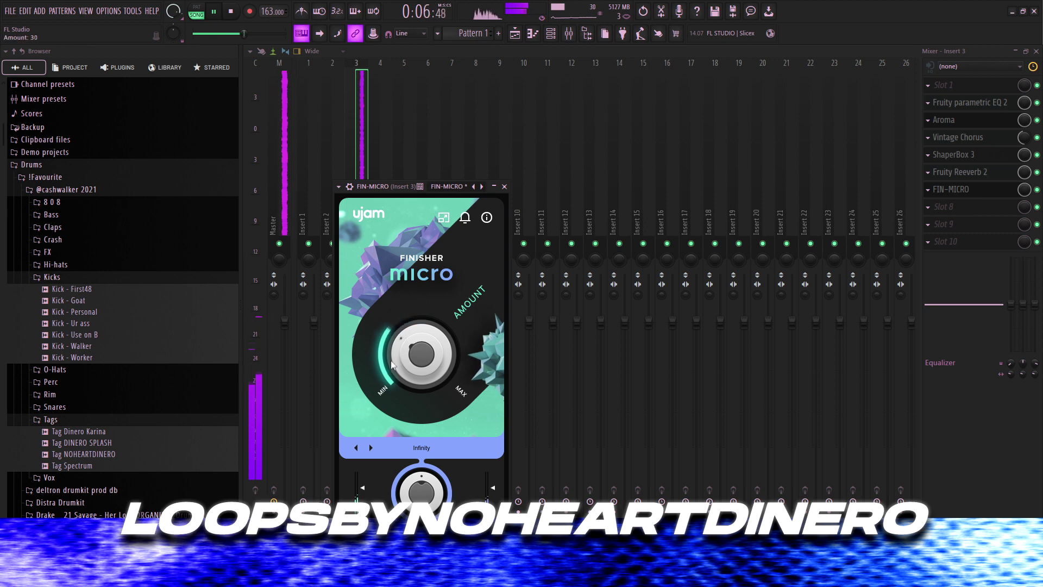
pyautogui.click(504, 186)
# - Add three short D5 notes in bar 3 of the Bass - Regular piano roll
pyautogui.hotkey('ctrl', 'r')
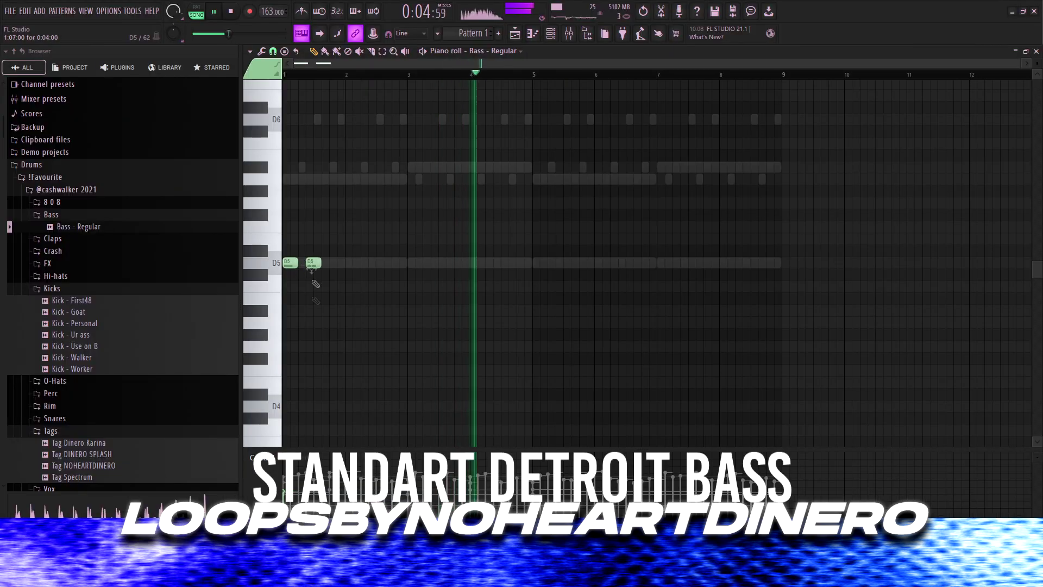
pyautogui.moveTo(399, 375); pyautogui.dragTo(283, 239)
pyautogui.click(409, 281)
pyautogui.click(435, 282)
pyautogui.click(458, 281)
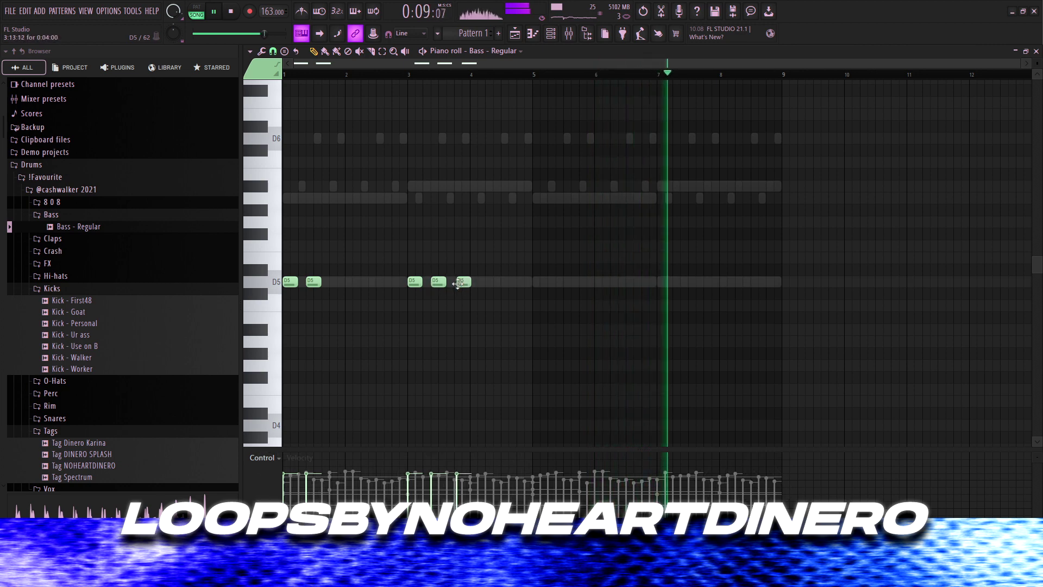
# - Add three short F5 bass notes in bar 4 and duplicate the four-bar bass pattern into bars 5 to 8
pyautogui.click(474, 245)
pyautogui.click(497, 245)
pyautogui.scroll(1, 646, 338)
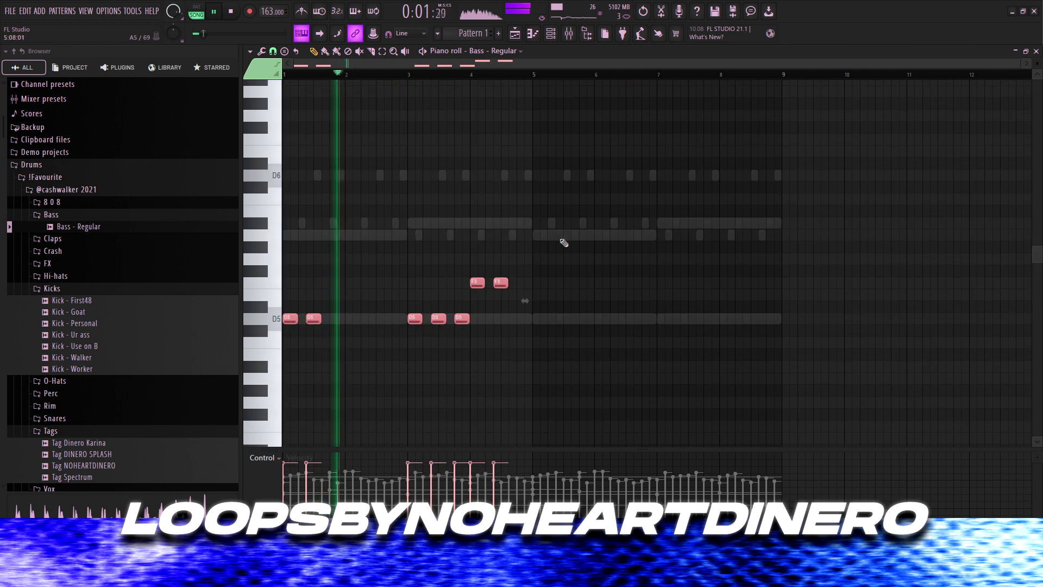
pyautogui.click(521, 283)
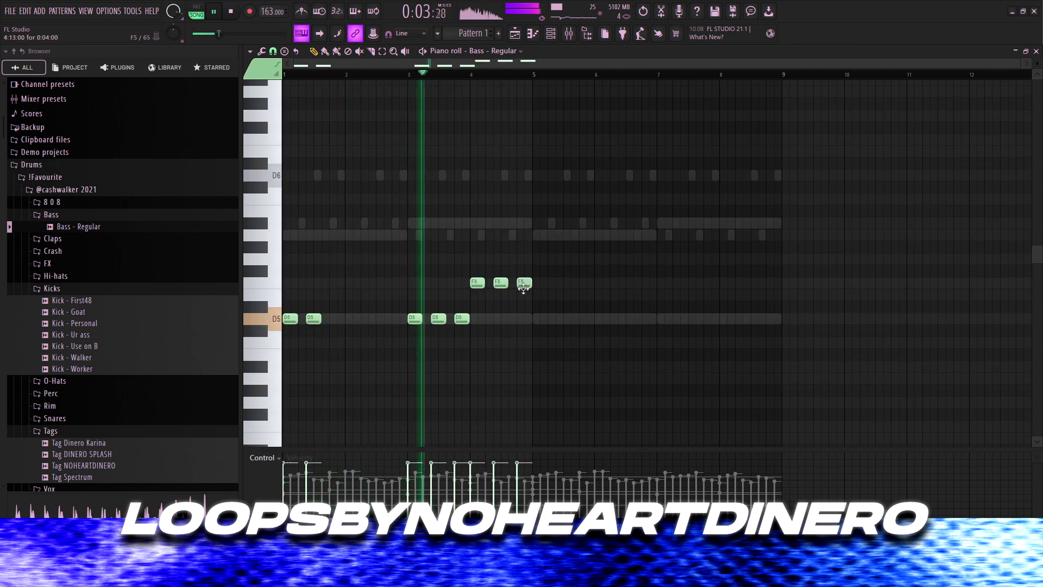
pyautogui.hotkey('ctrl', 'b')
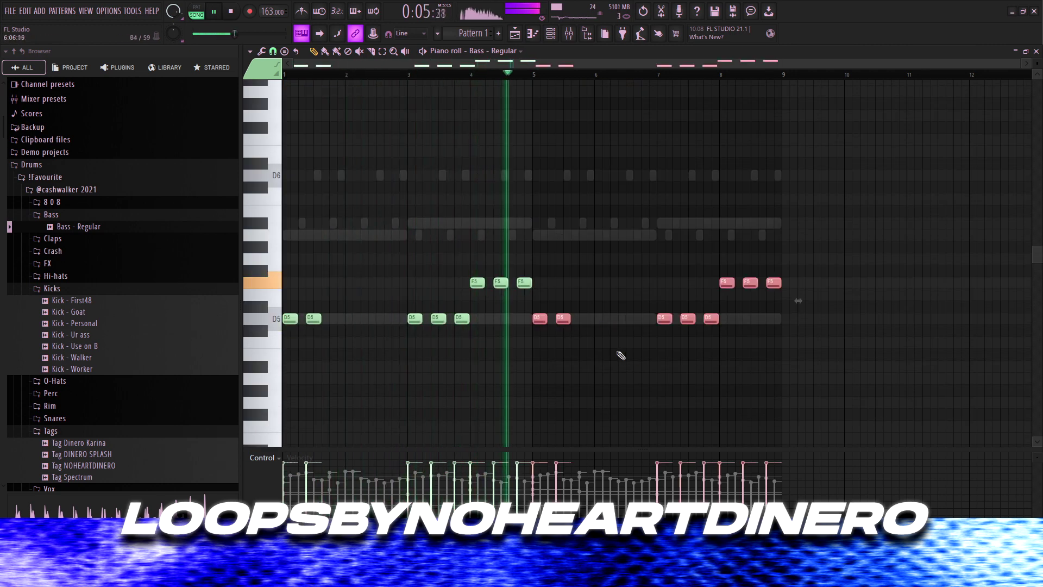
pyautogui.keyDown('ctrl'); pyautogui.click(621, 356); pyautogui.keyUp('ctrl')
# - Set the Bass - Regular channel to cut itself and close the channel rack
pyautogui.click(552, 33)
pyautogui.rightClick(450, 260)
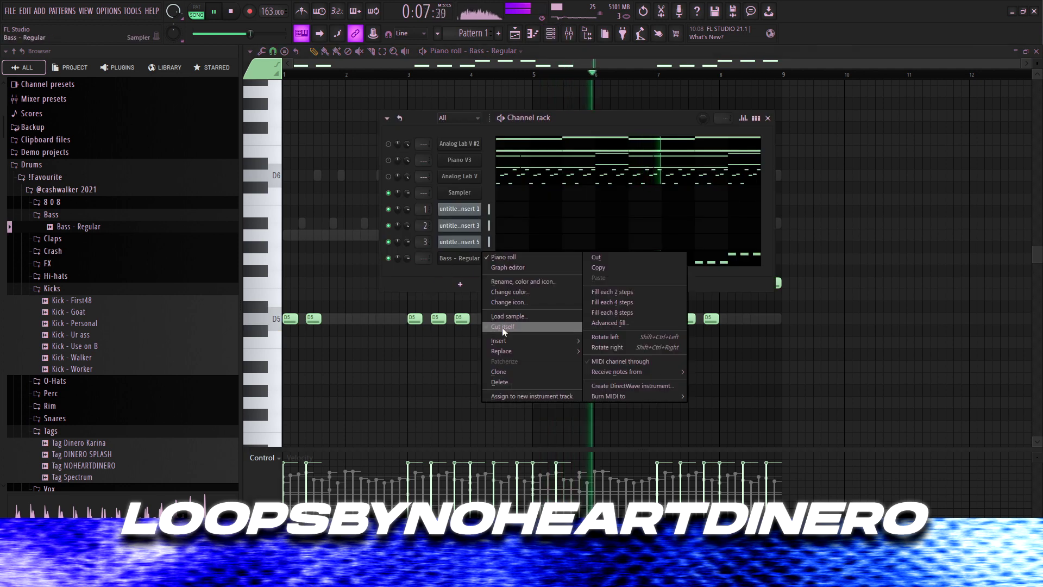
pyautogui.click(504, 329)
pyautogui.rightClick(918, 279)
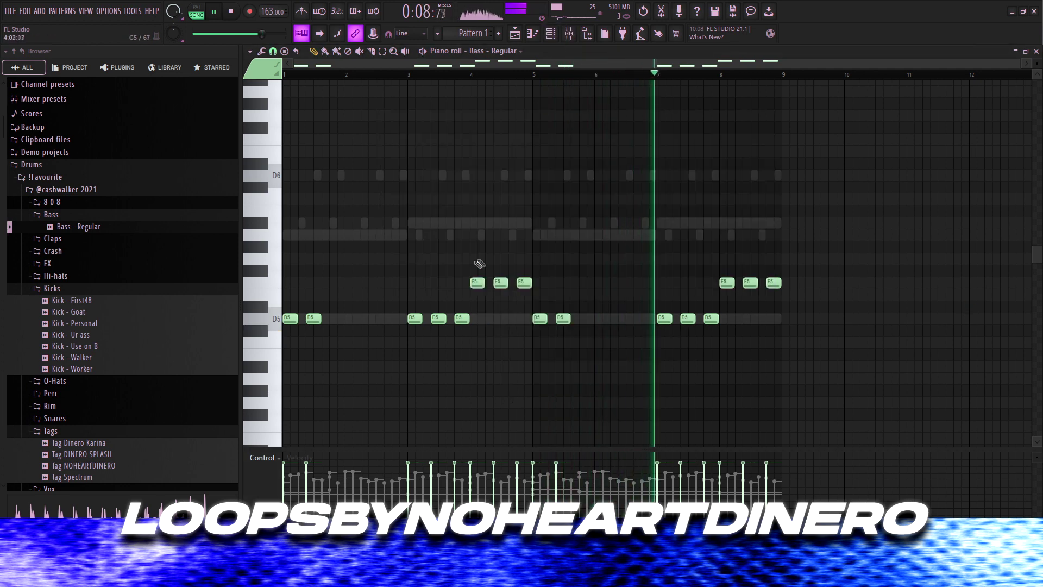
# - Route the Bass - Regular channel to mixer track 4 and lower the track's volume to about -1.9 dB
pyautogui.click(552, 34)
pyautogui.click(450, 260)
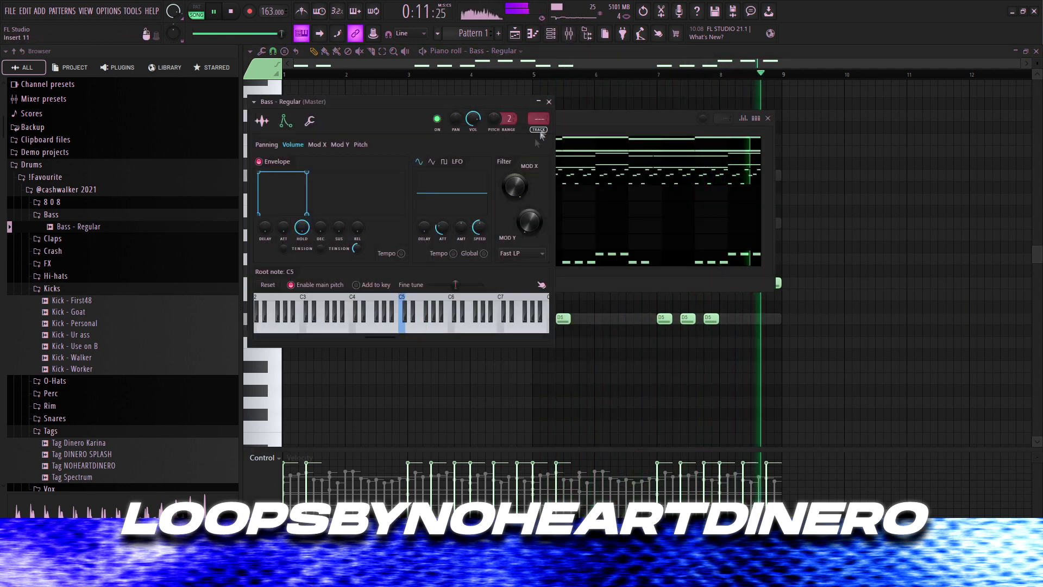
pyautogui.click(545, 121)
pyautogui.moveTo(384, 322); pyautogui.dragTo(383, 338)
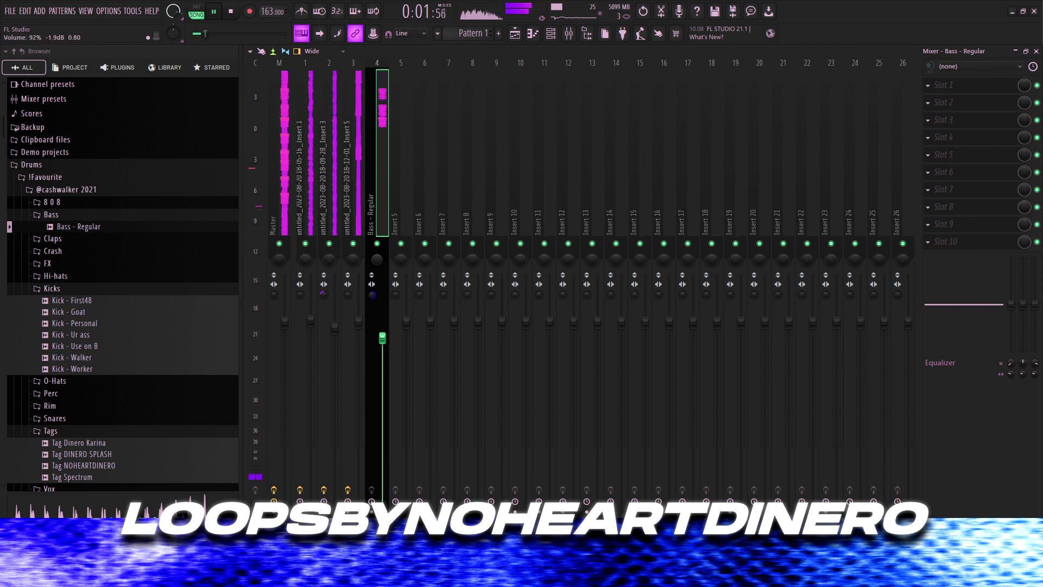
pyautogui.click(515, 33)
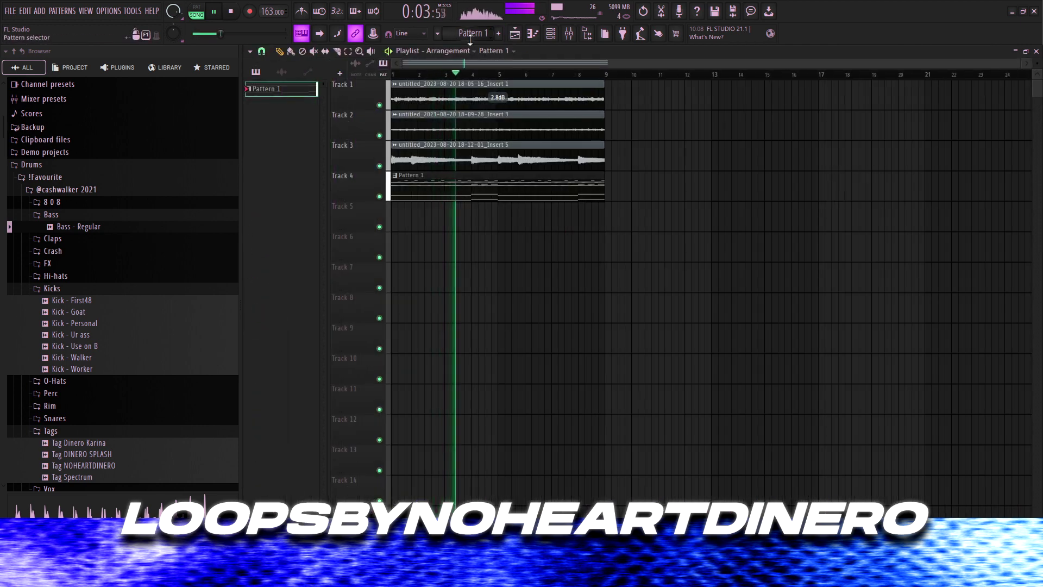
# - Add an Xpand!2 channel with the Formant Shift Strings sound and one-bar notes D6 in bar 1 and A#5 in bar 3
pyautogui.click(551, 33)
pyautogui.click(442, 283)
pyautogui.click(553, 307)
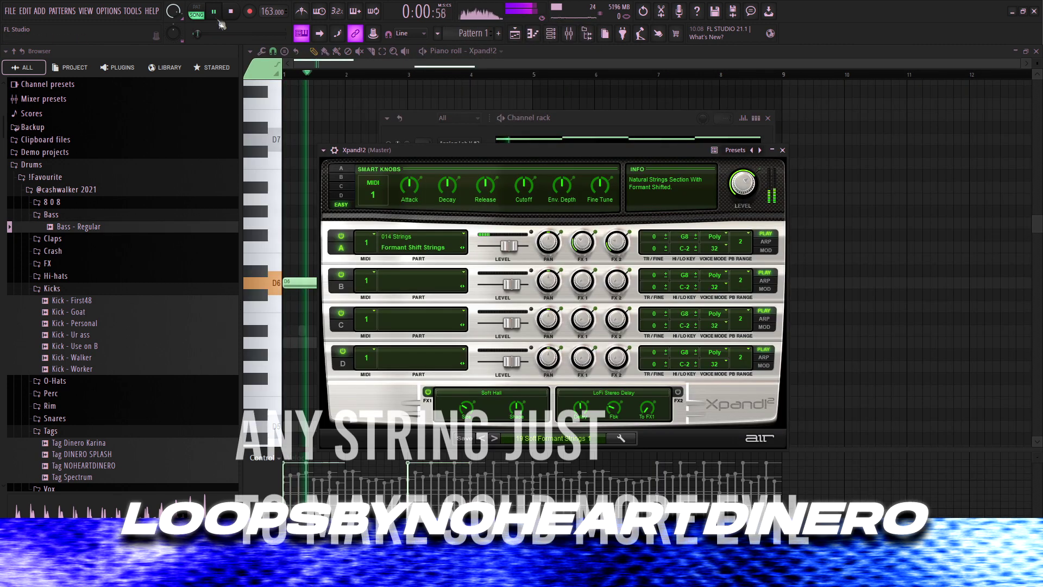
pyautogui.rightClick(854, 261)
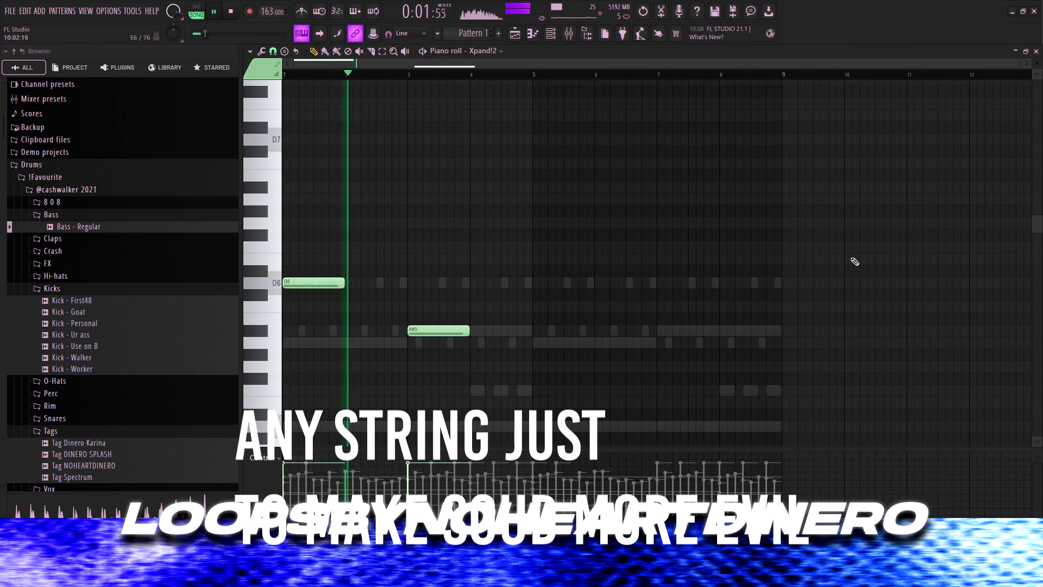
# - Add a one-bar A5 note in bar 4 of the Xpand!2 piano roll and duplicate the four-bar phrase into bars 5 to 8
pyautogui.click(480, 343)
pyautogui.hotkey('ctrl', 'a')
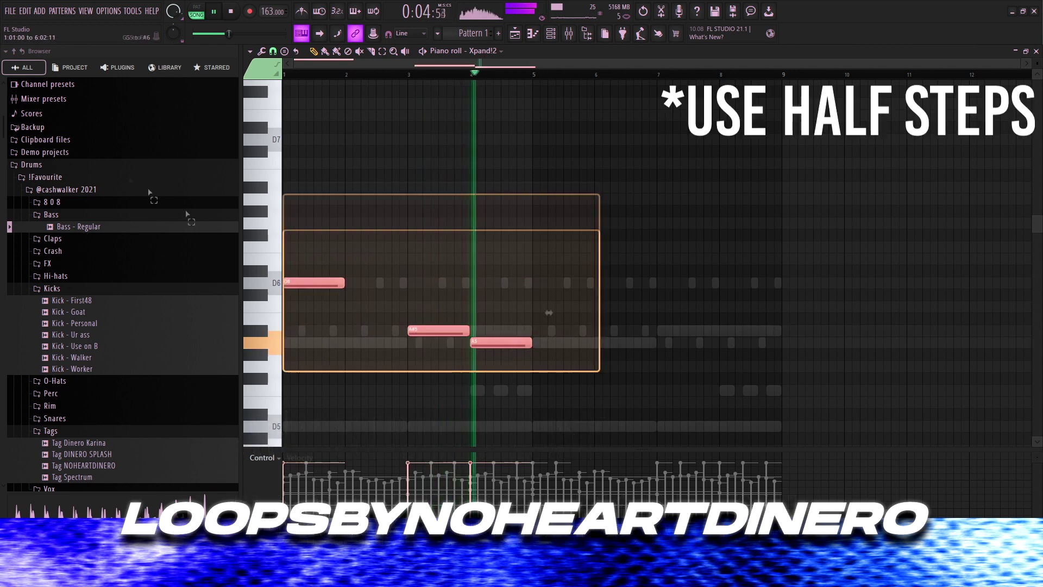
pyautogui.hotkey('ctrl', 'b')
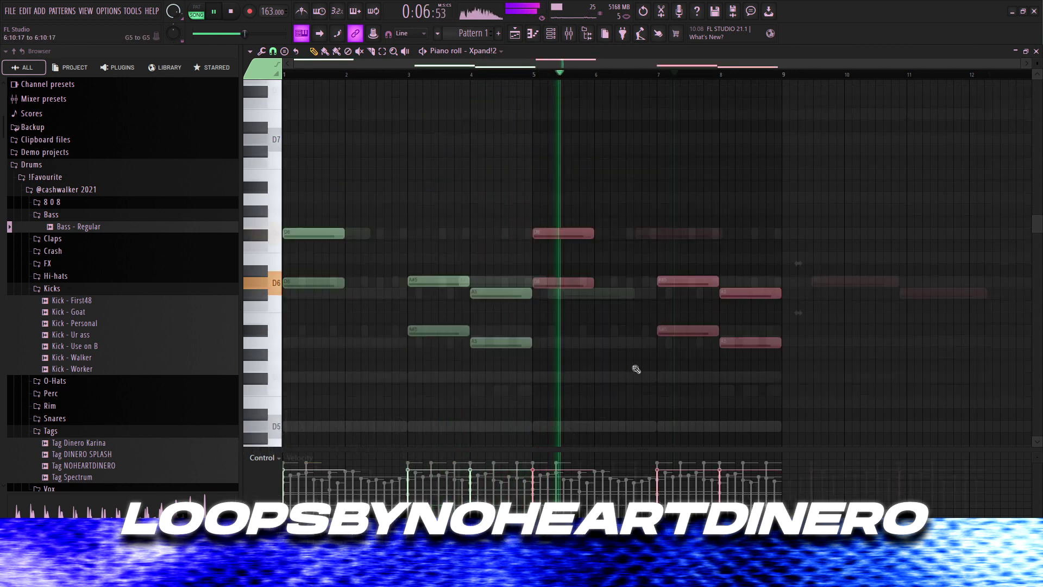
pyautogui.hotkey('ctrl', 'a')
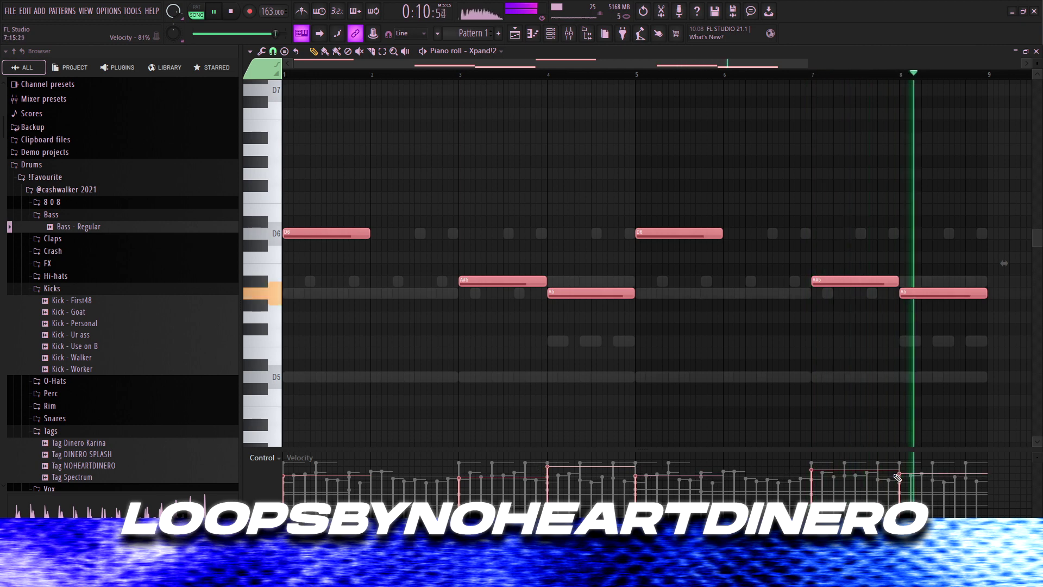
pyautogui.hotkey('ctrl', 'd')
# - Route Xpand!2 to Insert 7 and load Fruity Parametric EQ 2 in slot 5, changing band 1's type and moving it into the high mids
pyautogui.press('F6')
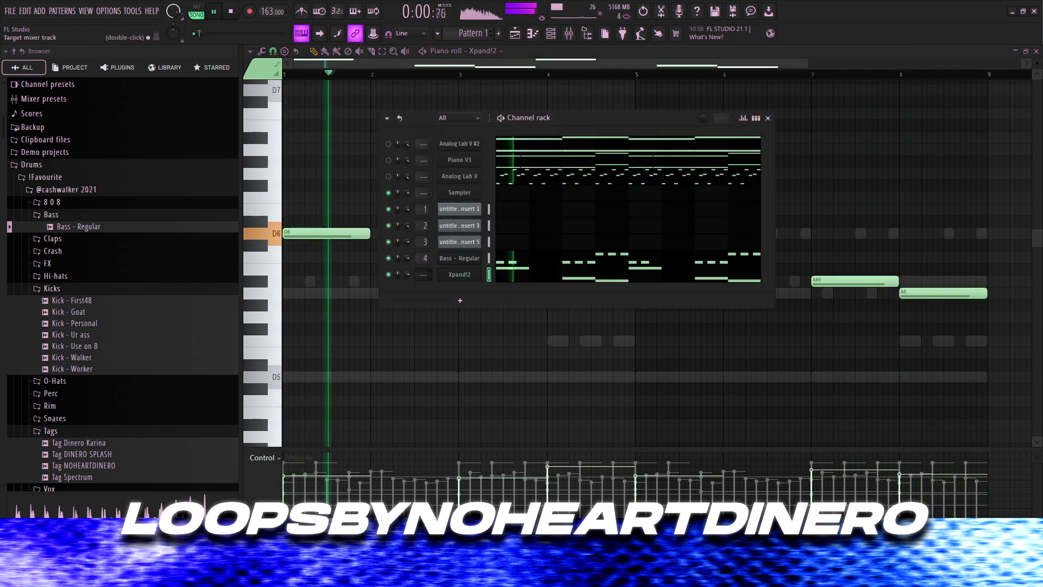
pyautogui.press('F9')
pyautogui.click(942, 154)
pyautogui.moveTo(934, 168)
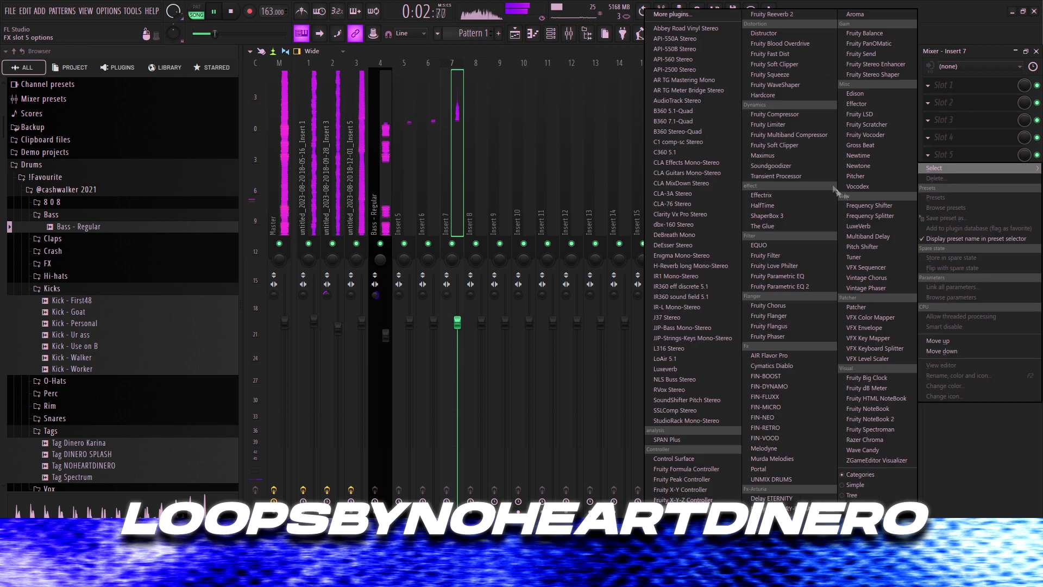
pyautogui.click(788, 286)
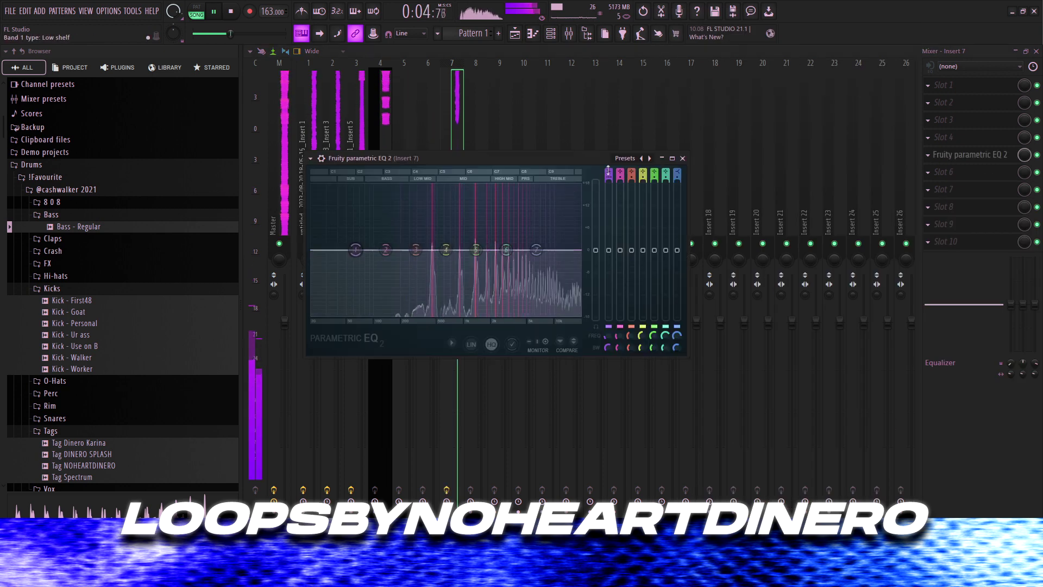
pyautogui.moveTo(606, 175); pyautogui.dragTo(605, 168)
pyautogui.moveTo(355, 250); pyautogui.dragTo(514, 249)
# - Load Aroma in slot 6 of Insert 7 with Salt at 38.5%, Pepper at 58.5%, Sugar at 48% and Chili at 57%
pyautogui.click(932, 172)
pyautogui.moveTo(932, 180)
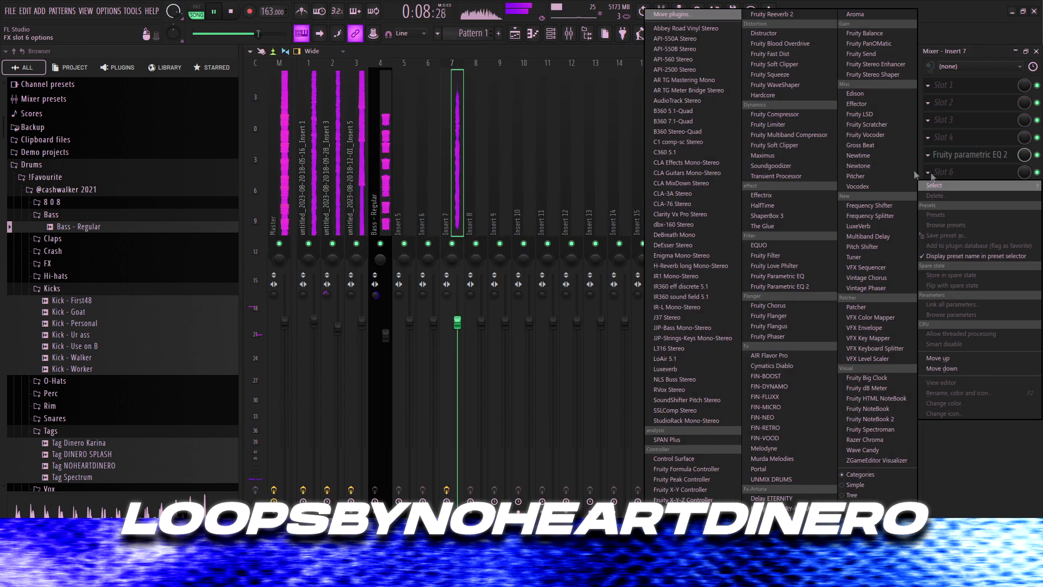
pyautogui.click(845, 15)
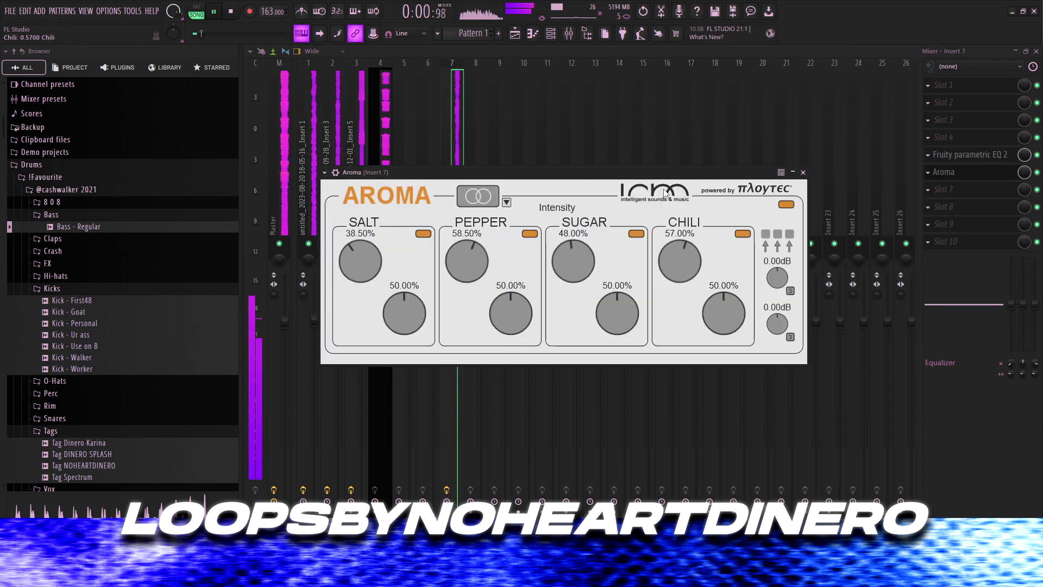
# - Load Fruity Reeverb 2 in slot 7 of Insert 7, adjust its low cut, wet level and decay, and close its window
pyautogui.click(929, 190)
pyautogui.moveTo(932, 201)
pyautogui.click(782, 15)
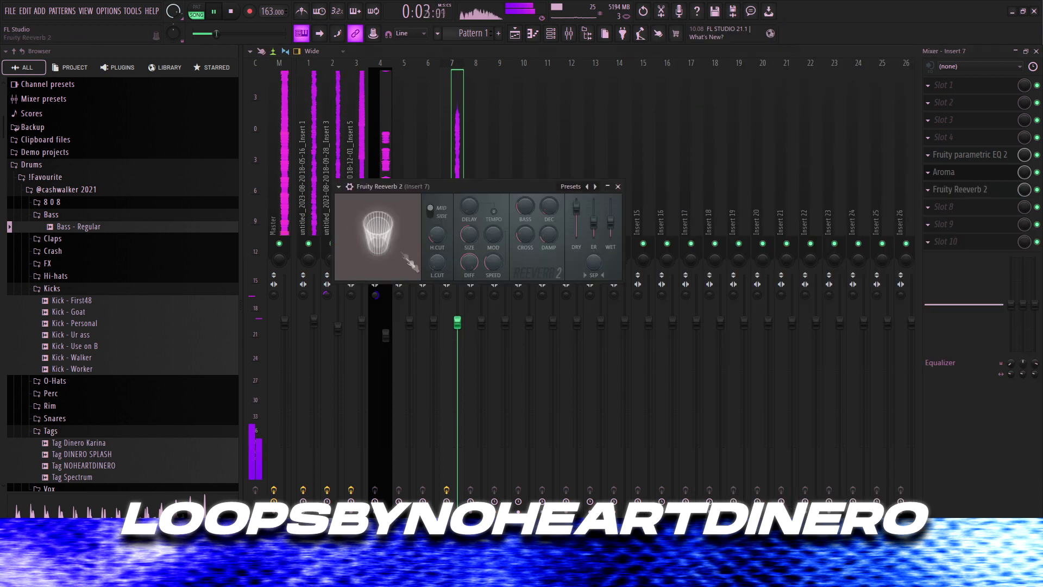
pyautogui.moveTo(437, 262); pyautogui.dragTo(437, 256)
pyautogui.moveTo(610, 222); pyautogui.dragTo(610, 220)
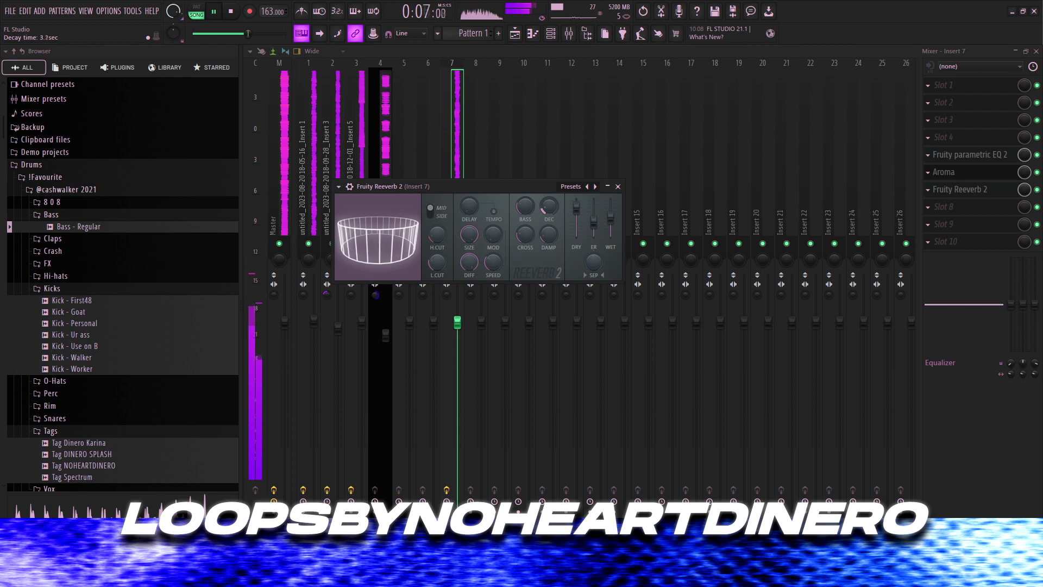
pyautogui.press('Escape')
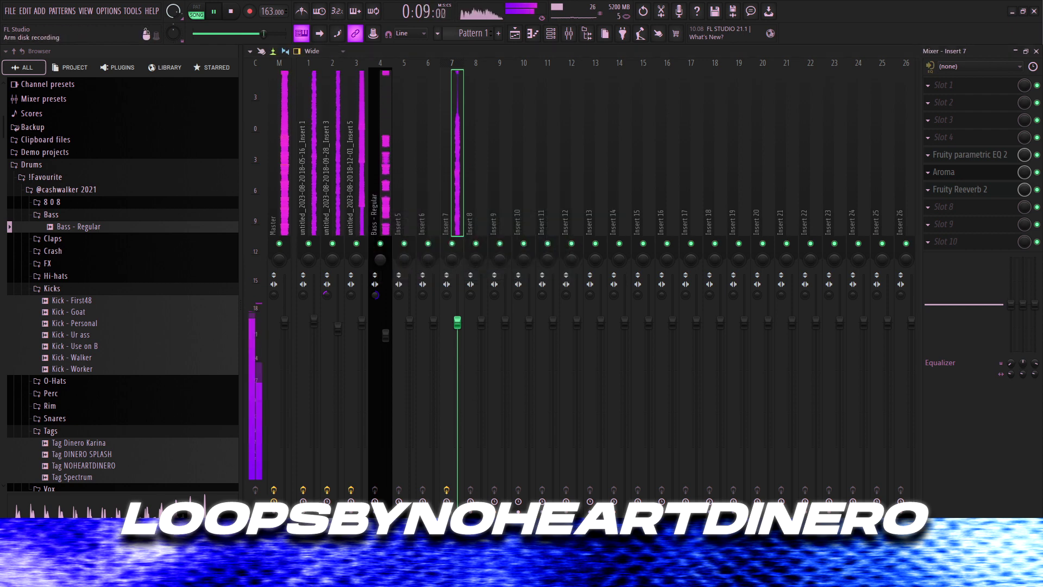
# - Render Insert 7 to an audio clip and duplicate all four playlist clips from bar 9
pyautogui.hotkey('alt', 'r')
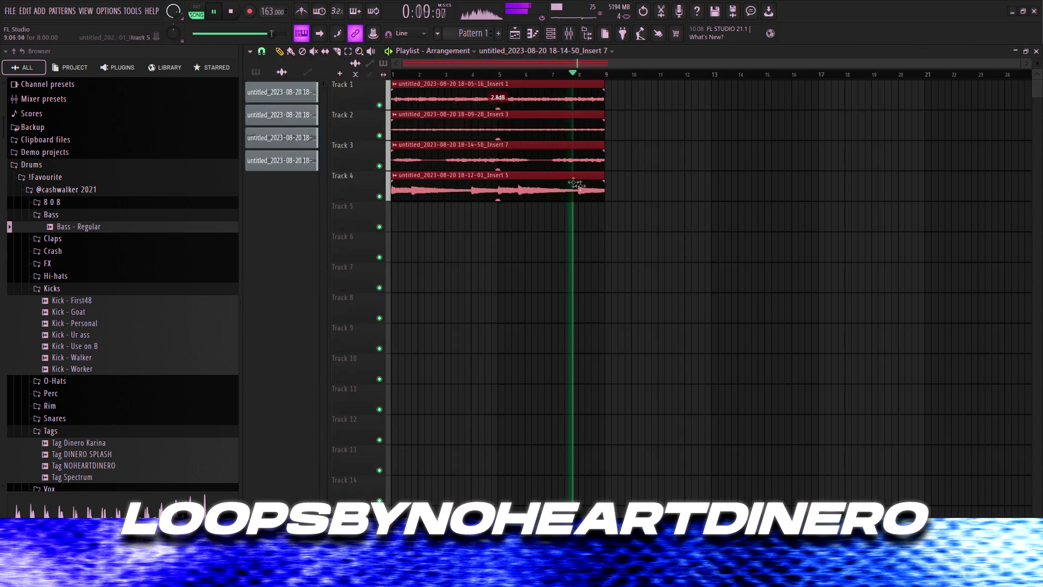
pyautogui.hotkey('ctrl', 'b')
# - Delete both Insert 7 clips and the copied Insert 3 clip, and duplicate the Insert 1 and Insert 5 clips into bars 17 to 24
pyautogui.rightClick(577, 159)
pyautogui.rightClick(670, 153)
pyautogui.rightClick(663, 131)
pyautogui.hotkey('ctrl', 'b')
pyautogui.hotkey('ctrl', 'd')
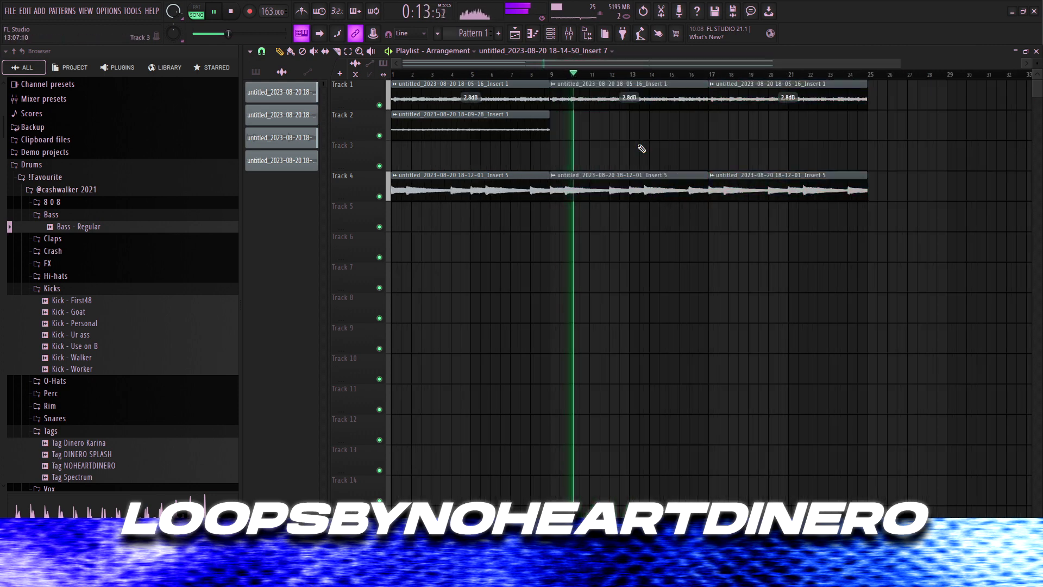
# - Lower the Insert 1 audio clip's channel volume to about 83% and close its settings
pyautogui.doubleClick(604, 104)
pyautogui.moveTo(501, 147); pyautogui.dragTo(501, 156)
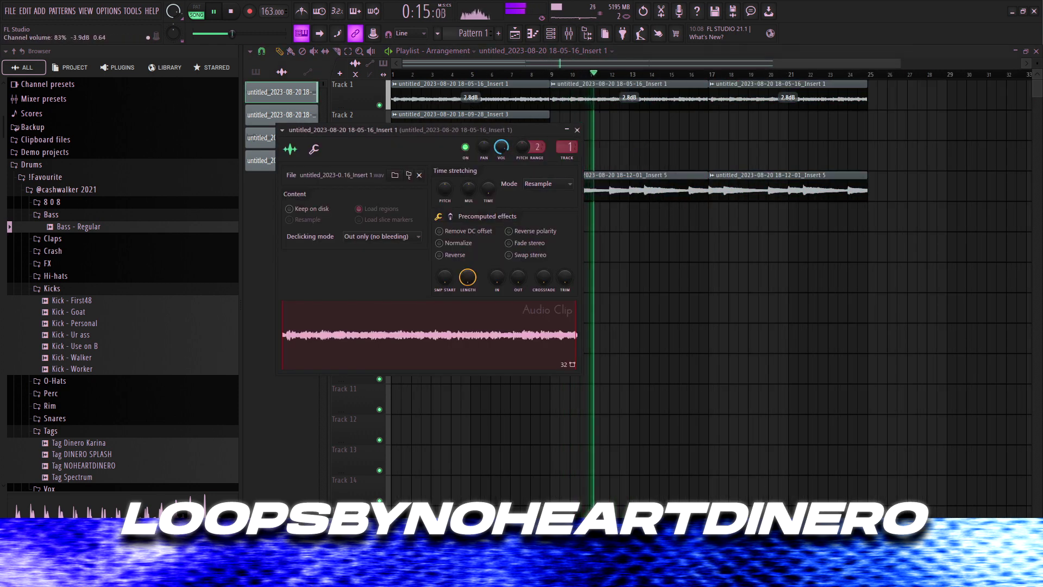
pyautogui.rightClick(717, 137)
pyautogui.click(301, 137)
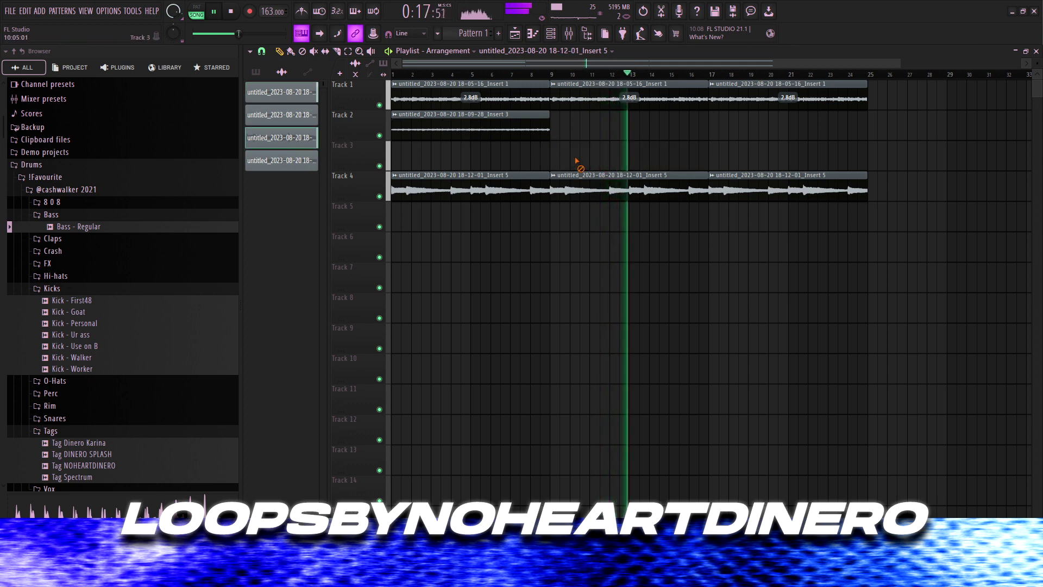
pyautogui.click(268, 161)
pyautogui.moveTo(268, 158); pyautogui.dragTo(660, 151)
pyautogui.click(662, 145)
pyautogui.rightClick(664, 147)
pyautogui.rightClick(666, 152)
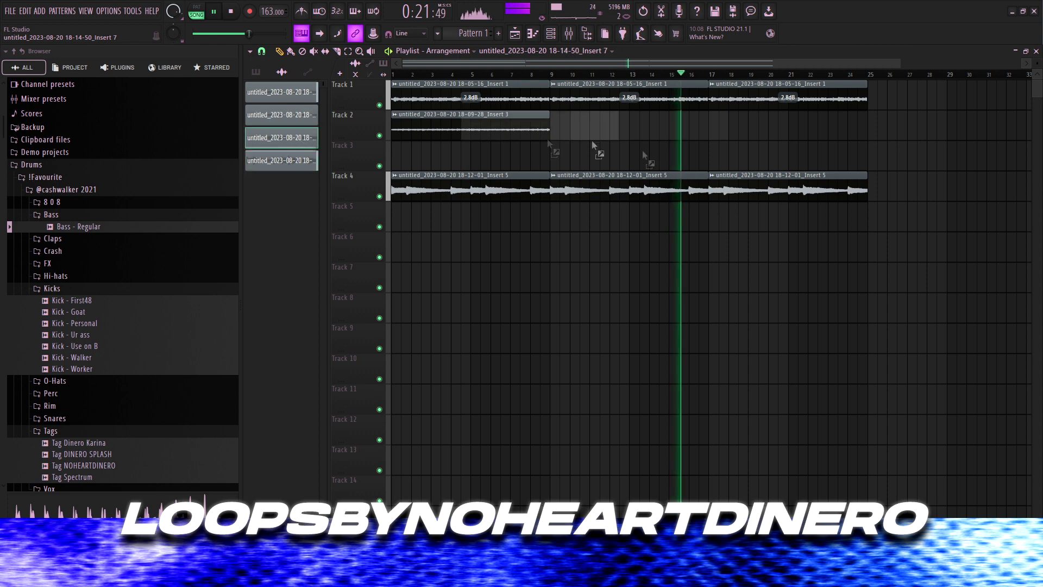
# - Place the Insert 7 clip on track 3 at bar 17 and duplicate the clips of bars 17 to 24 into bars 25 to 32
pyautogui.click(722, 165)
pyautogui.moveTo(933, 261); pyautogui.dragTo(709, 138)
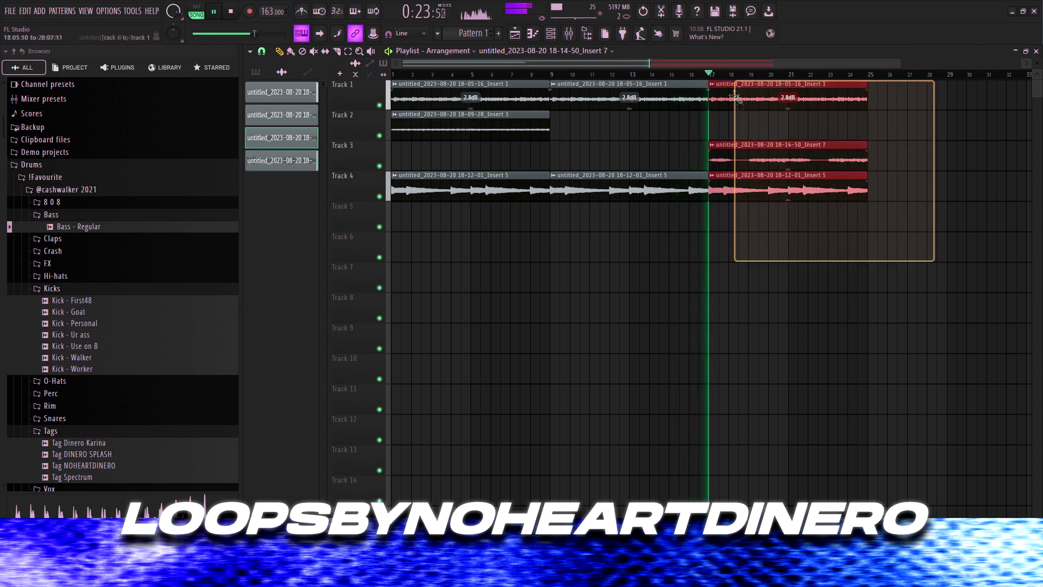
pyautogui.hotkey('ctrl', 'b')
pyautogui.click(255, 71)
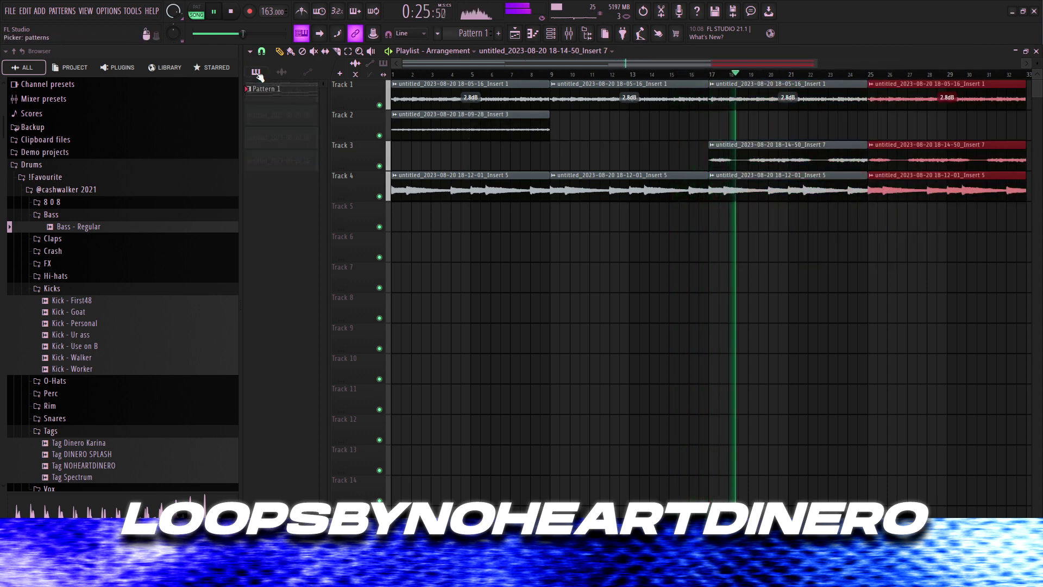
pyautogui.click(278, 89)
pyautogui.click(460, 216)
pyautogui.rightClick(468, 215)
# - Copy the Bass - Regular notes from Pattern 1 into a separate Pattern 2 and close the channel rack
pyautogui.click(551, 34)
pyautogui.click(551, 33)
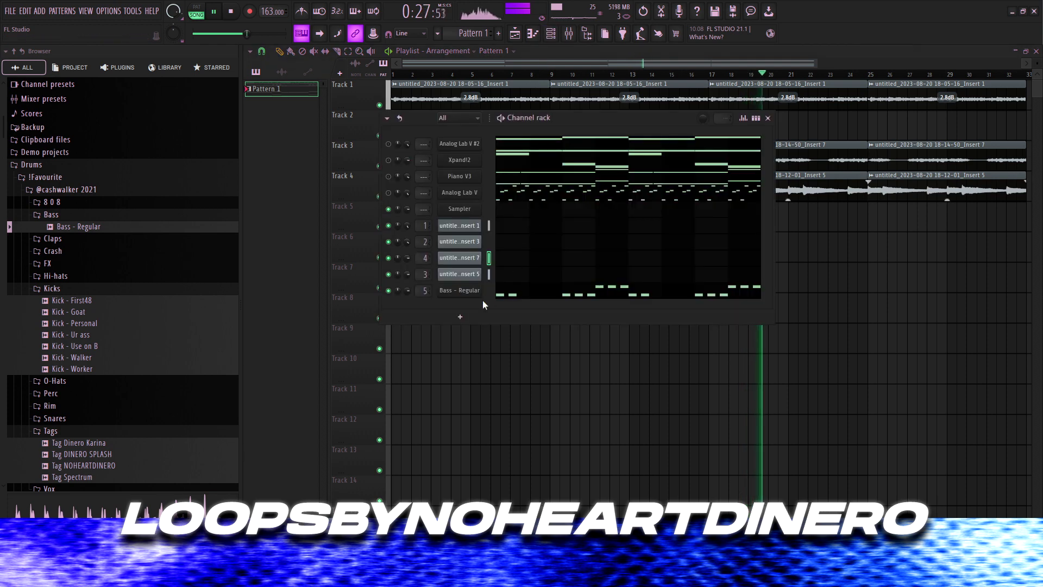
pyautogui.click(258, 109)
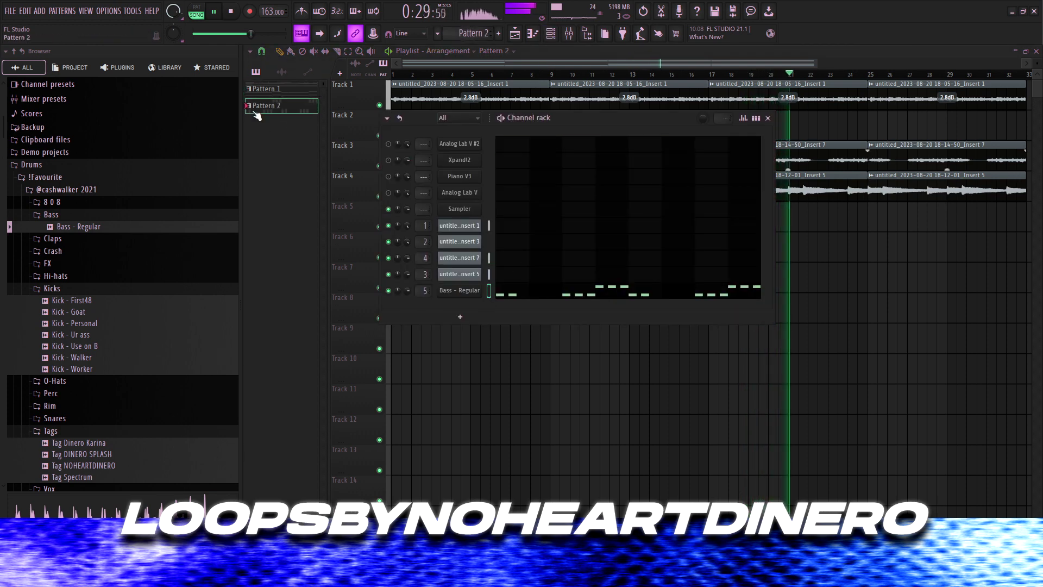
pyautogui.press('F6')
# - Place the Pattern 2 bass clip on track 5 at bars 1 and 17
pyautogui.click(419, 196)
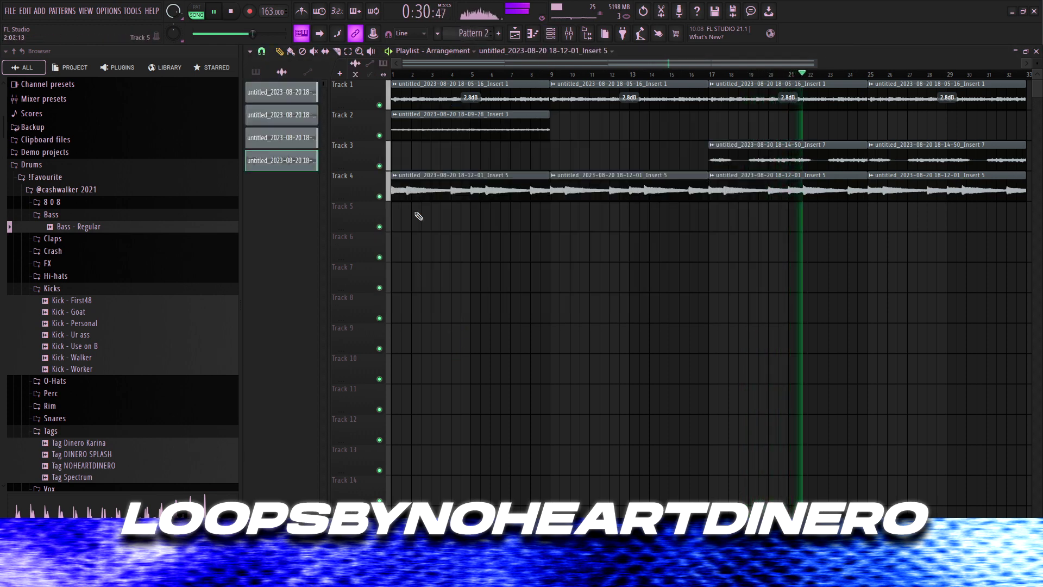
pyautogui.click(265, 76)
pyautogui.moveTo(268, 105); pyautogui.dragTo(677, 211)
pyautogui.scroll(-3, 632, 247)
pyautogui.scroll(1, 698, 220)
pyautogui.scroll(-1, 673, 223)
pyautogui.scroll(-1, 668, 223)
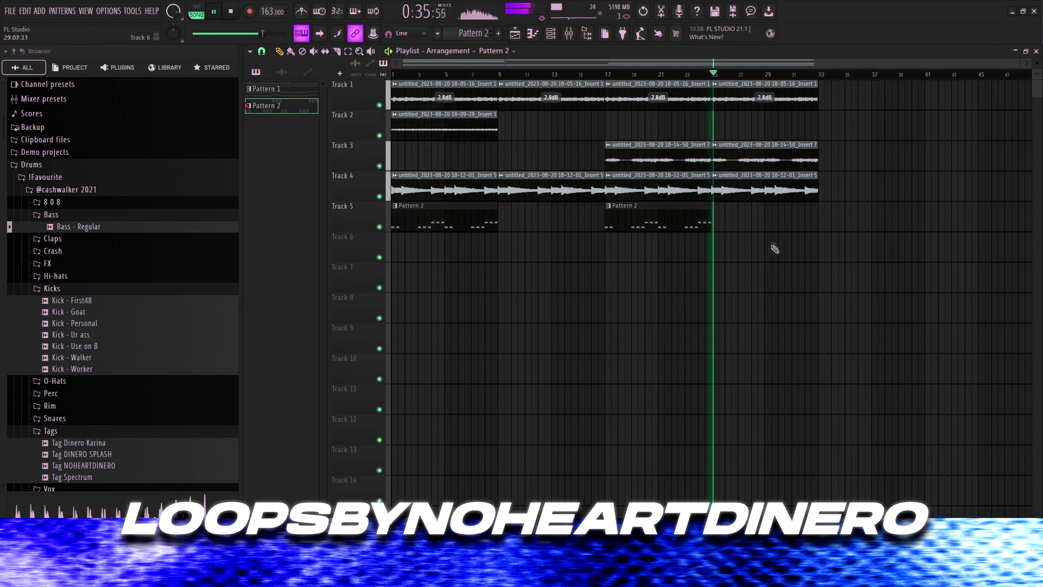
# - Replace the Insert 7 clip at bar 25 with a copy of the Insert 3 clip and duplicate bars 25 to 32 into bars 33 to 40
pyautogui.rightClick(739, 162)
pyautogui.moveTo(438, 133); pyautogui.dragTo(744, 139)
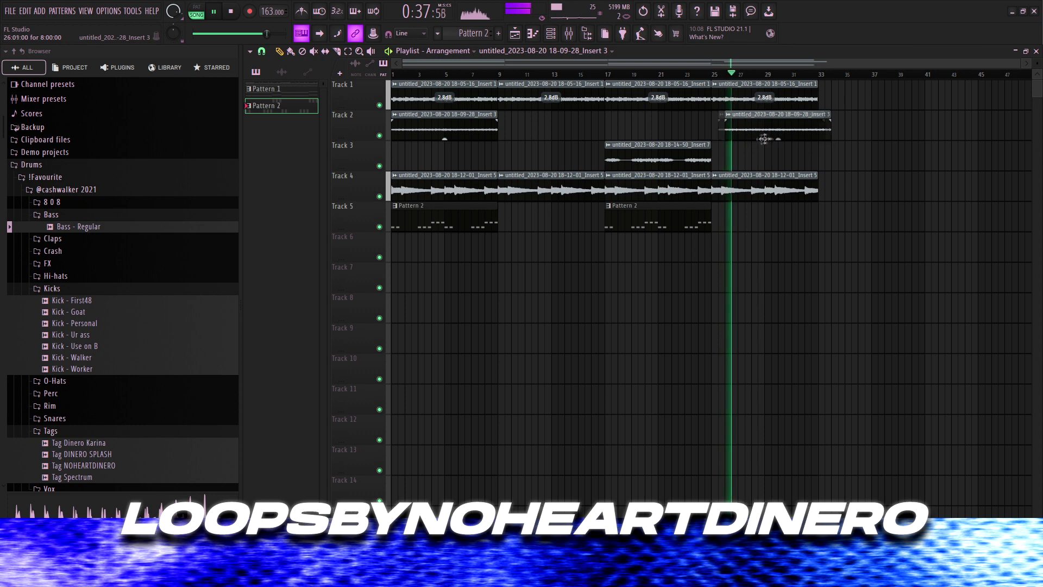
pyautogui.keyDown('ctrl'); pyautogui.moveTo(777, 195); pyautogui.dragTo(726, 106); pyautogui.keyUp('ctrl')
pyautogui.hotkey('ctrl', 'b')
pyautogui.scroll(-1, 782, 155)
pyautogui.keyDown('ctrl'); pyautogui.click(818, 166); pyautogui.keyUp('ctrl')
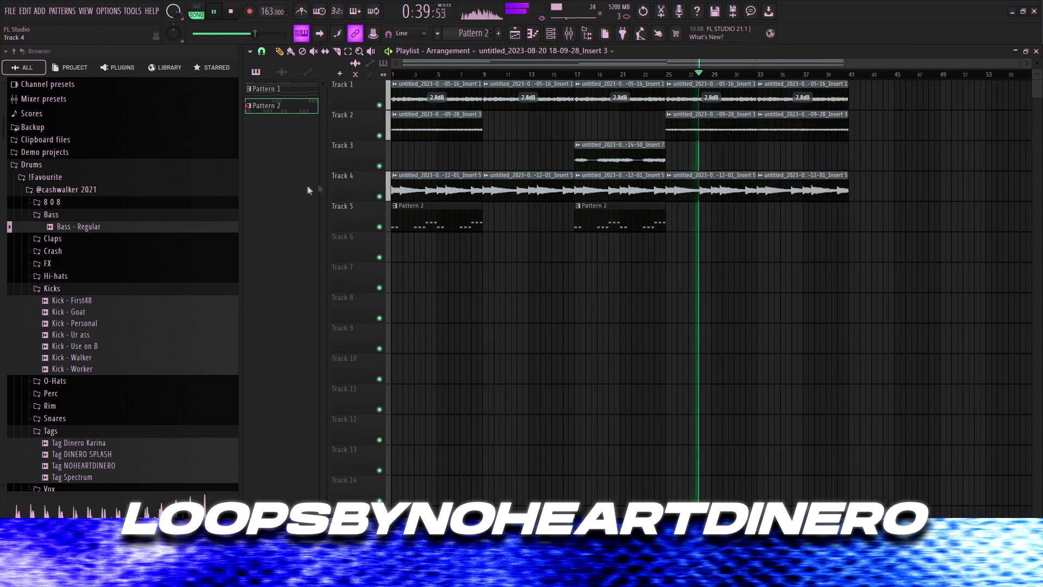
# - Insert an empty playlist track at track 3 and move the Insert 3 clip at bar 33 down onto it
pyautogui.rightClick(355, 141)
pyautogui.click(379, 360)
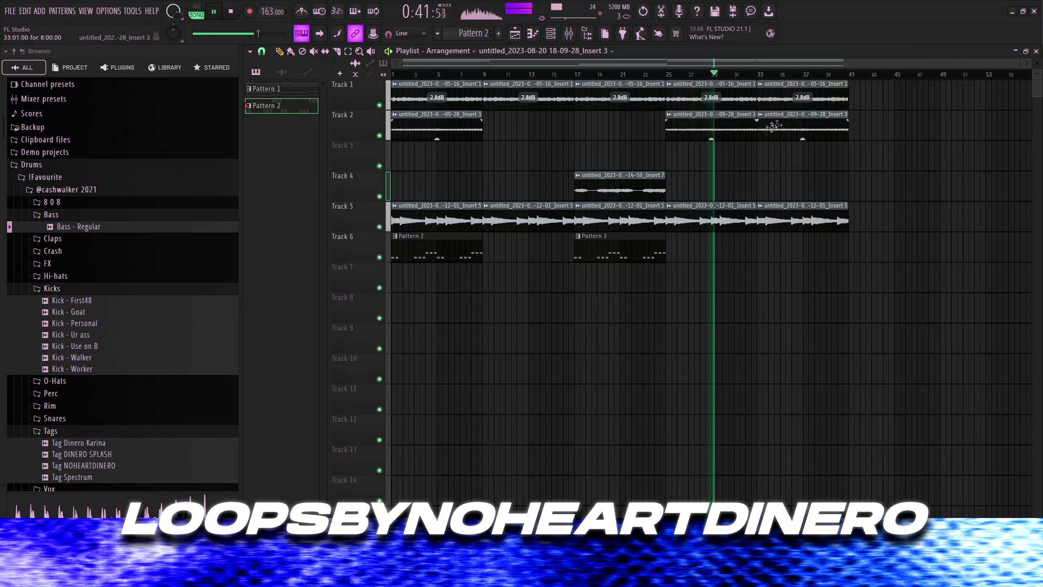
pyautogui.moveTo(765, 129); pyautogui.dragTo(765, 159)
# - Make the Insert 3 clip on track 3 unique, set its time-stretching mode to Stretch and adjust its pitch
pyautogui.rightClick(761, 154)
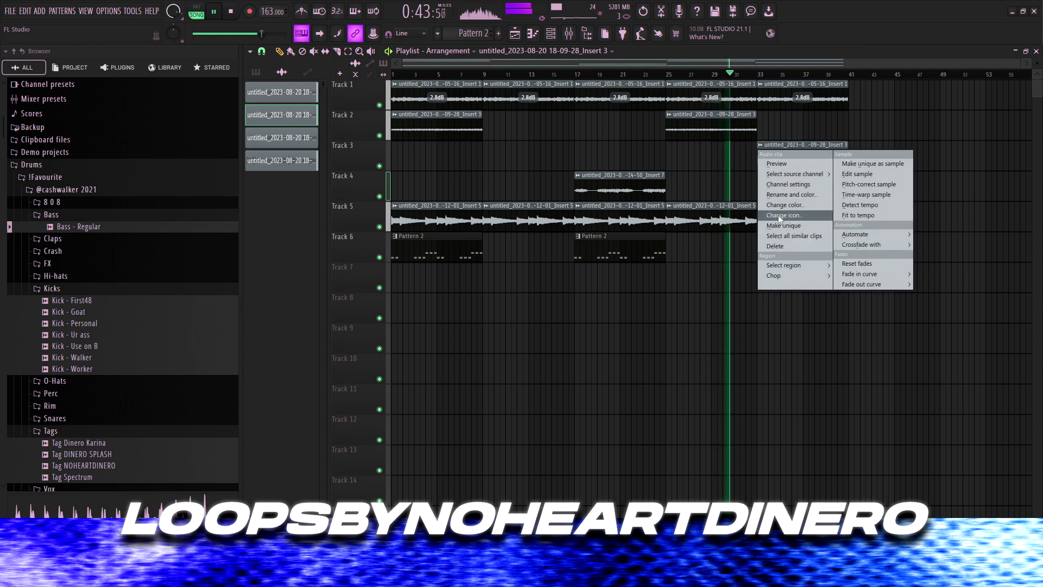
pyautogui.click(783, 226)
pyautogui.doubleClick(785, 156)
pyautogui.click(565, 199)
pyautogui.click(548, 228)
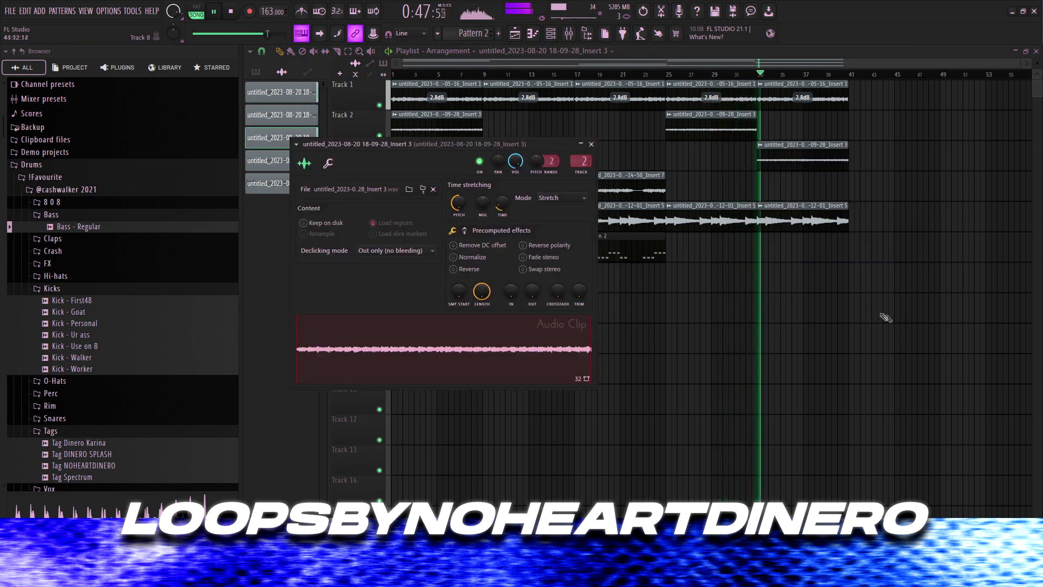
pyautogui.press('Escape')
# - Copy the Insert 7 clip to bar 33 on track 4, and place single Insert 1 and Insert 3 clip copies beyond the arrangement
pyautogui.moveTo(607, 187); pyautogui.dragTo(766, 189)
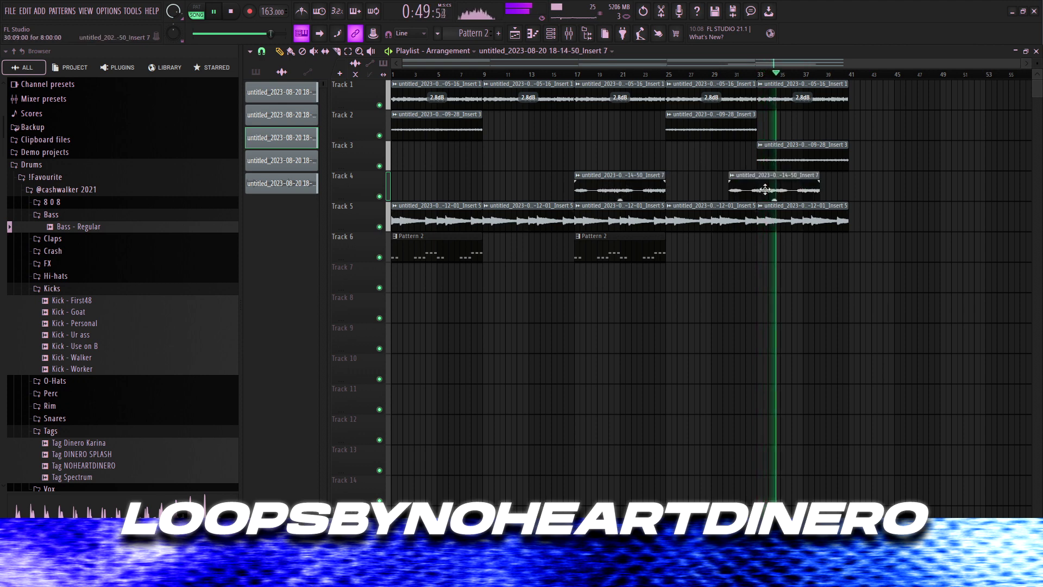
pyautogui.scroll(-2, 706, 271)
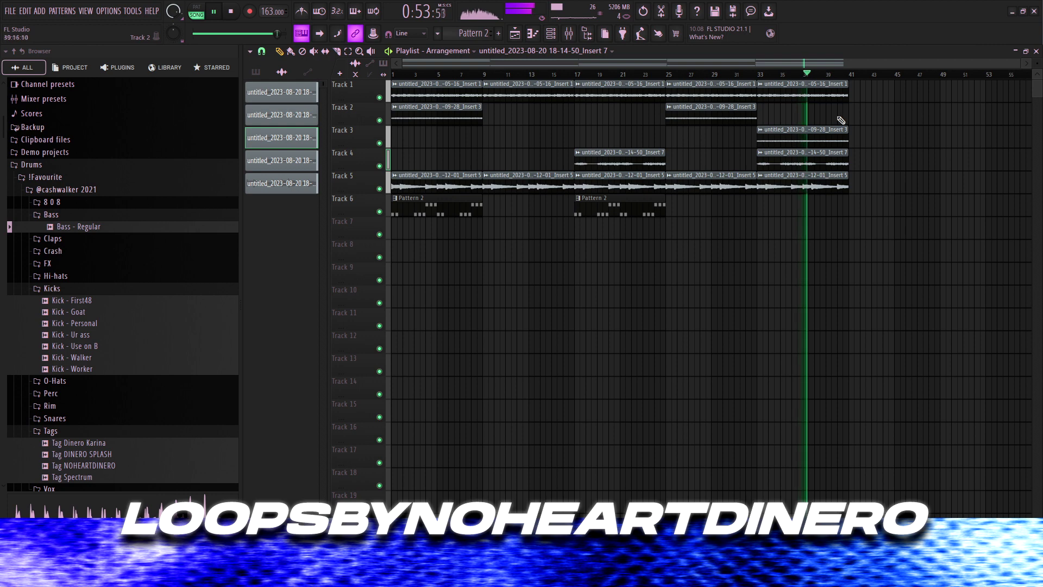
pyautogui.moveTo(784, 91); pyautogui.dragTo(916, 83)
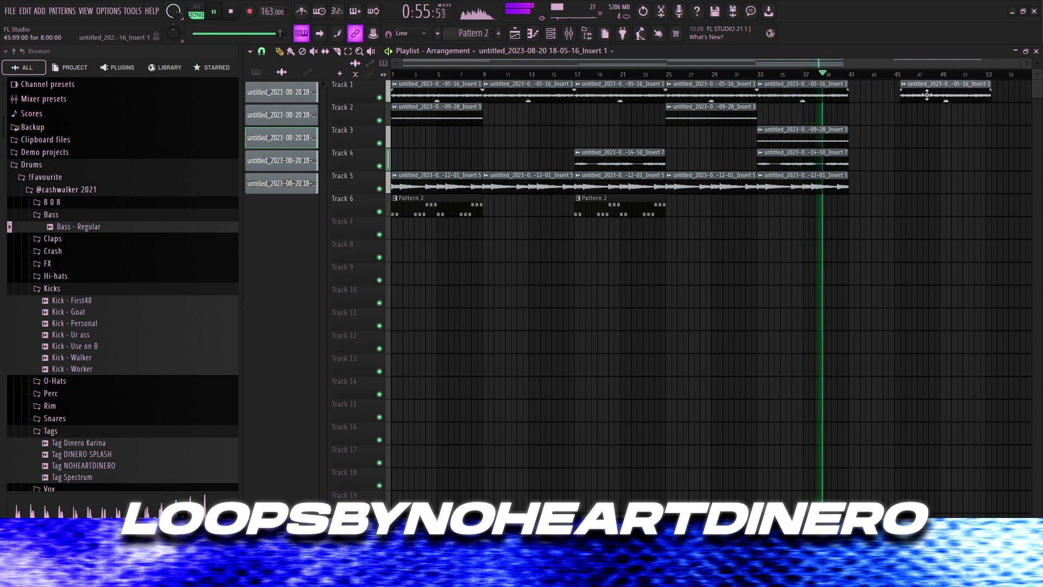
pyautogui.scroll(-1, 750, 160)
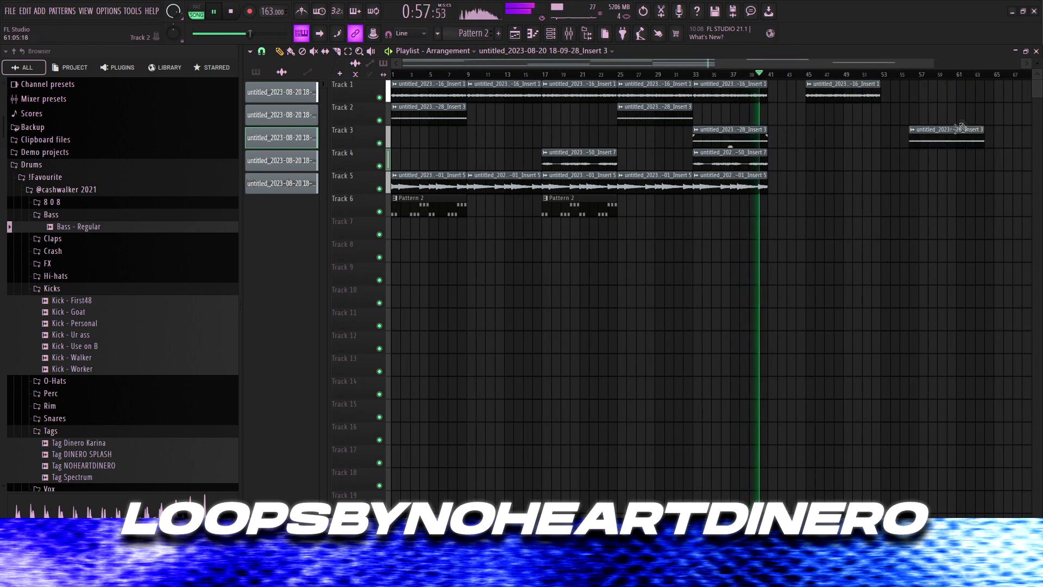
pyautogui.rightClick(962, 126)
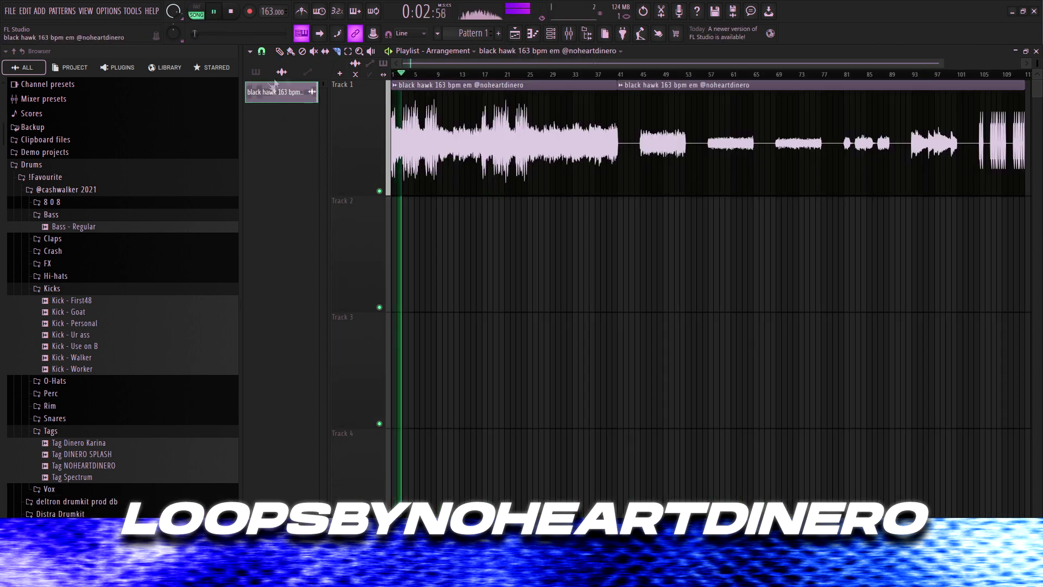
# - Delete the second piece of the black hawk loop on track 1, from bar 41 onward, keeping the arranged section
pyautogui.click(279, 51)
pyautogui.rightClick(763, 147)
pyautogui.scroll(6, 827, 282)
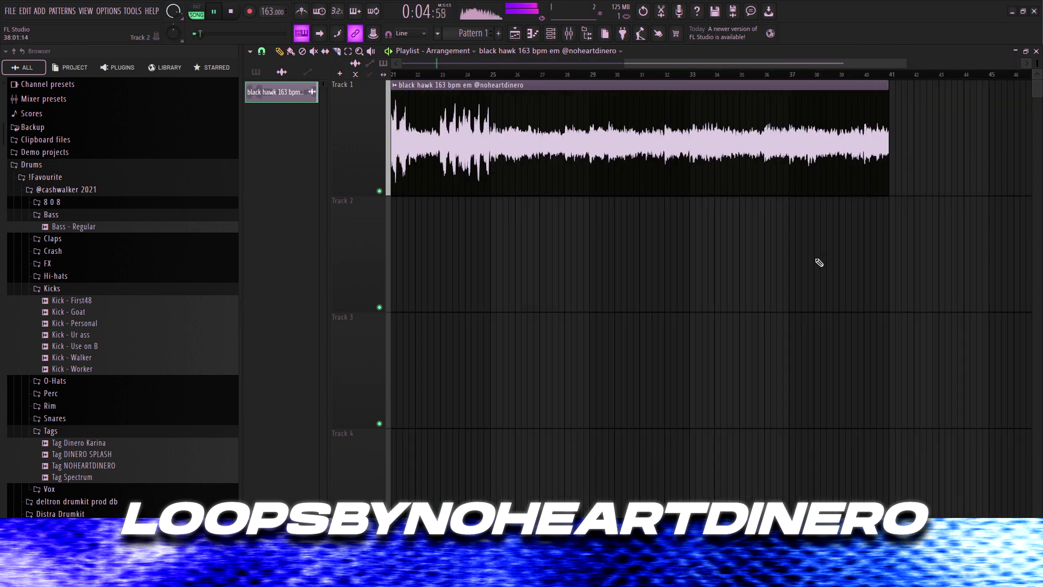
pyautogui.keyDown('ctrl'); pyautogui.rightClick(804, 217); pyautogui.keyUp('ctrl')
# - Set the black hawk clip's time-stretching mode to Resample and the project tempo to 157 BPM
pyautogui.doubleClick(698, 179)
pyautogui.click(546, 184)
pyautogui.click(537, 206)
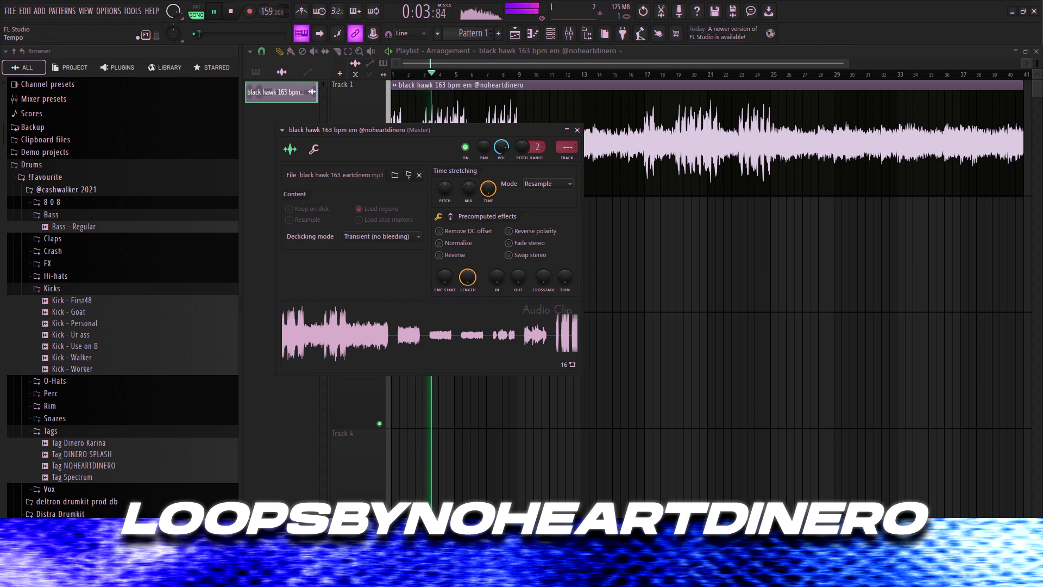
pyautogui.rightClick(829, 299)
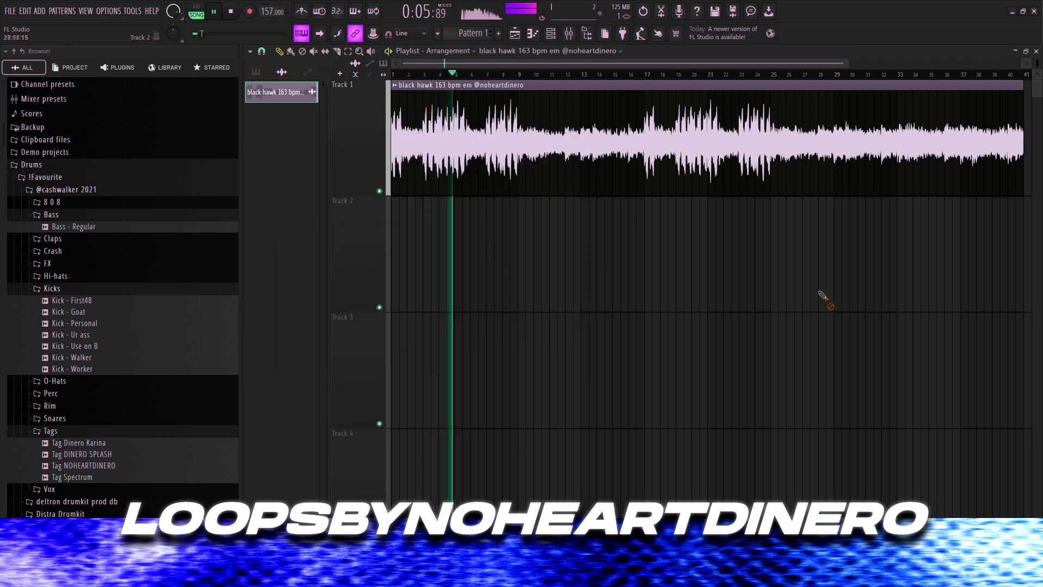
# - Place Pattern 1 on track 2 from bar 1 and repeat it under the whole loop up to bar 41
pyautogui.click(427, 245)
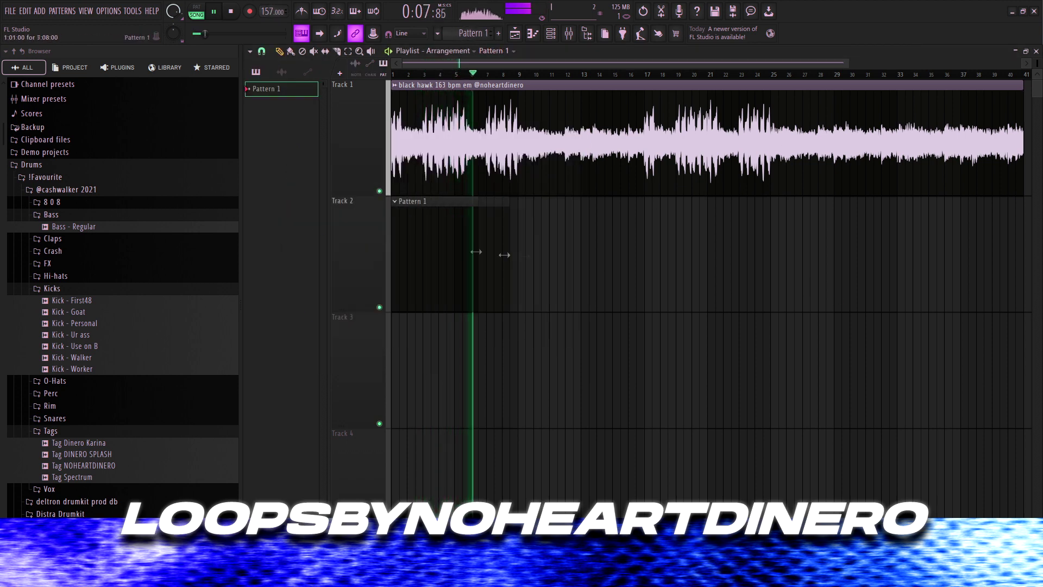
pyautogui.hotkey('ctrl', 'b')
pyautogui.hotkey('ctrl', 'b')
pyautogui.hotkey('ctrl', 'b')
pyautogui.hotkey('ctrl', 'b')
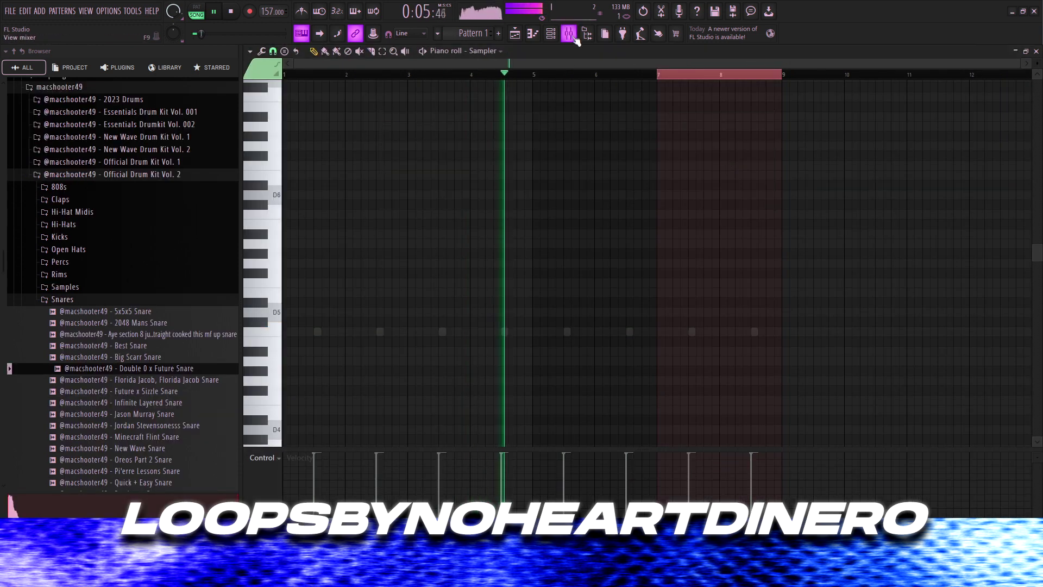
# - Load Fruity soft clipper into slot 5 of the Master mixer track
pyautogui.click(554, 36)
pyautogui.click(570, 36)
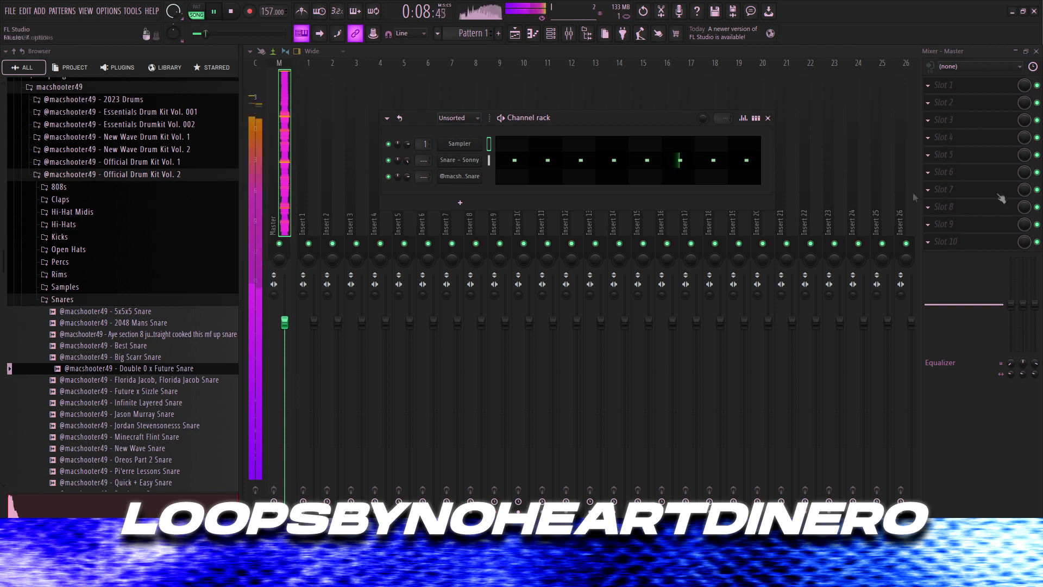
pyautogui.click(943, 155)
pyautogui.moveTo(934, 168)
pyautogui.click(788, 147)
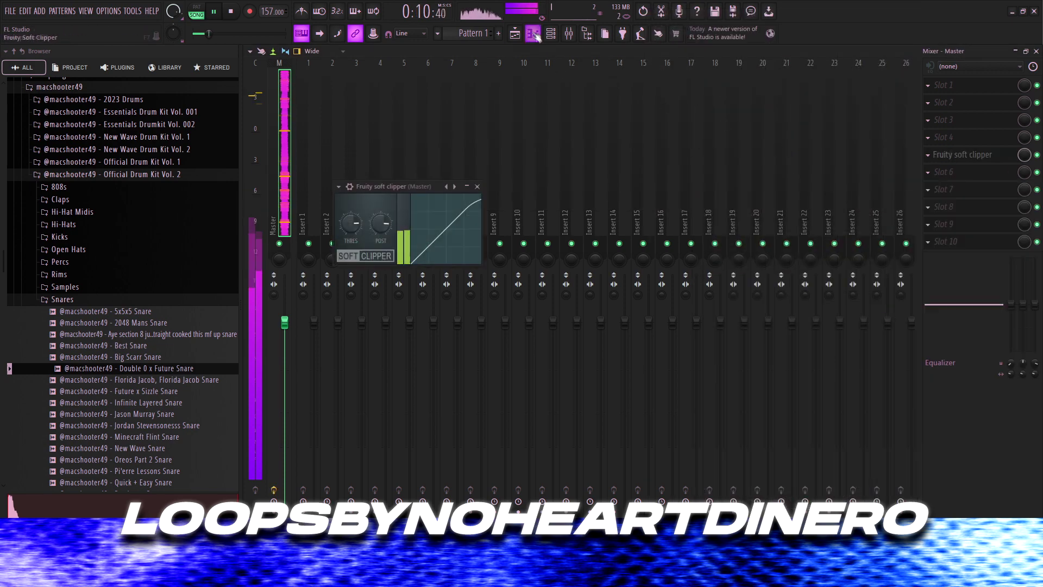
# - Add an automation clip for the Parametric EQ 2 mix level on track 2 of the playlist
pyautogui.click(516, 34)
pyautogui.doubleClick(520, 135)
pyautogui.click(567, 158)
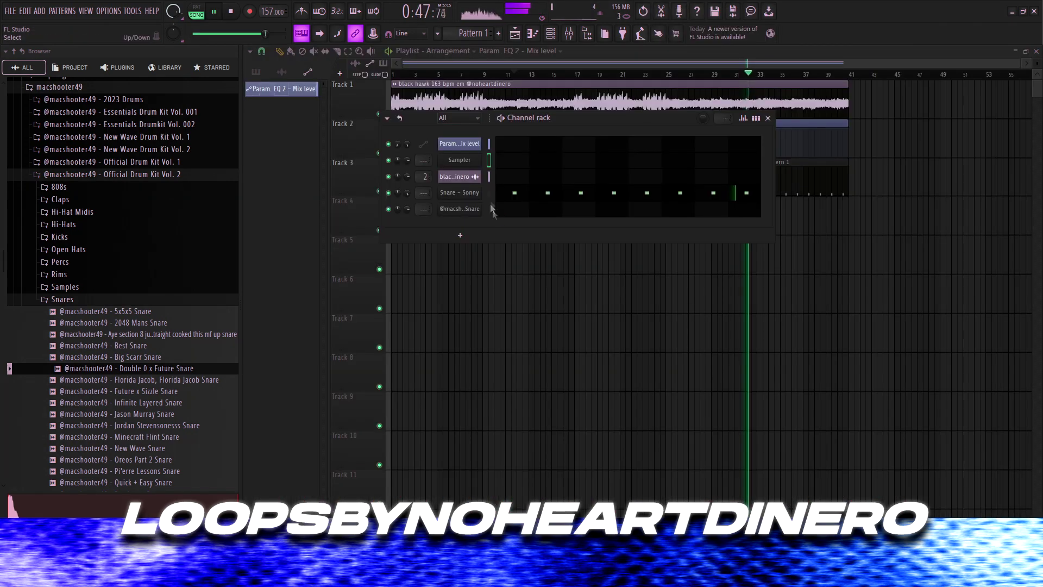
# - Add two C5 notes for the Double 0 x Future Snare around the start of bar 2 and lower their velocity
pyautogui.press('F7')
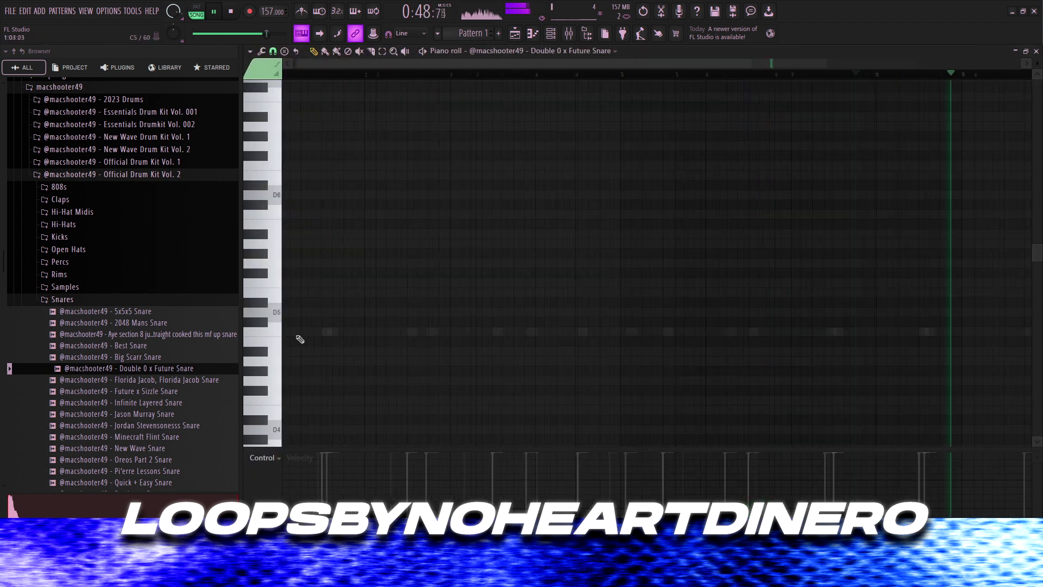
pyautogui.click(380, 332)
pyautogui.click(411, 332)
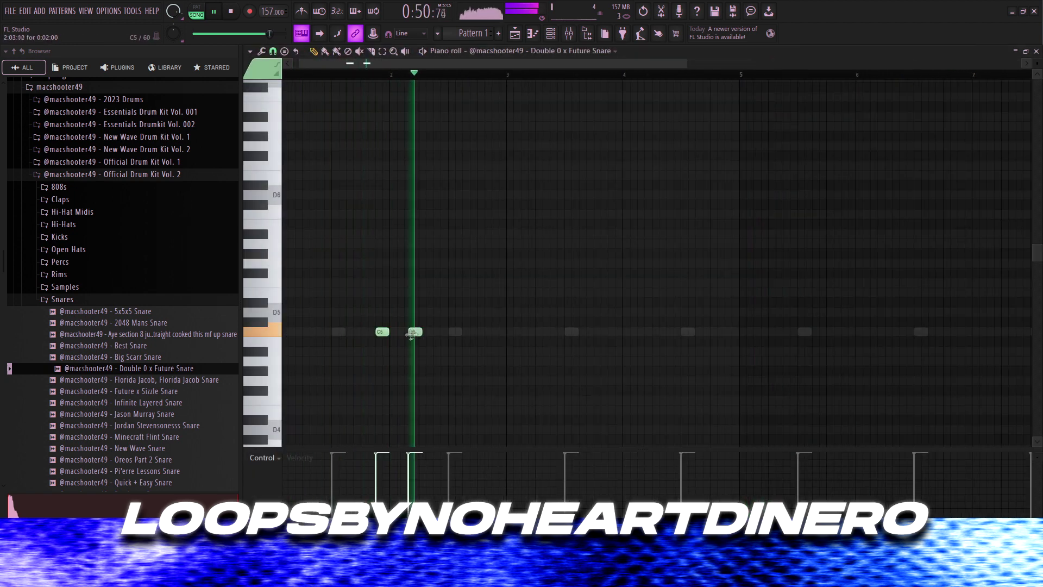
pyautogui.moveTo(427, 338); pyautogui.dragTo(342, 338)
pyautogui.scroll(-5, 438, 384)
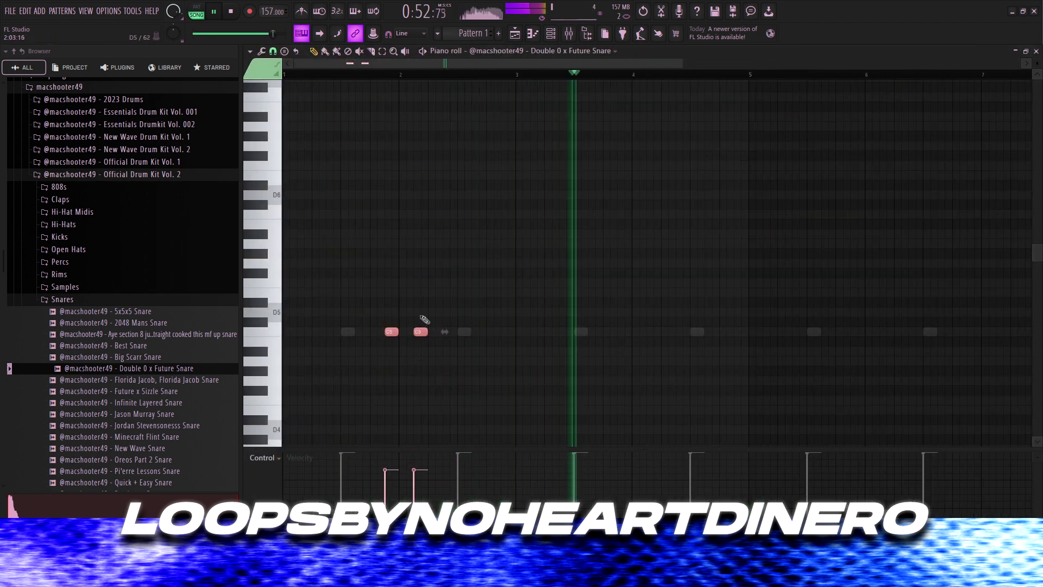
# - Copy the snare pair two bars on, delete the copy's second hit, and repeat the three-note phrase four bars further on
pyautogui.moveTo(421, 332); pyautogui.dragTo(288, 302)
pyautogui.rightClick(687, 353)
pyautogui.scroll(-1, 662, 344)
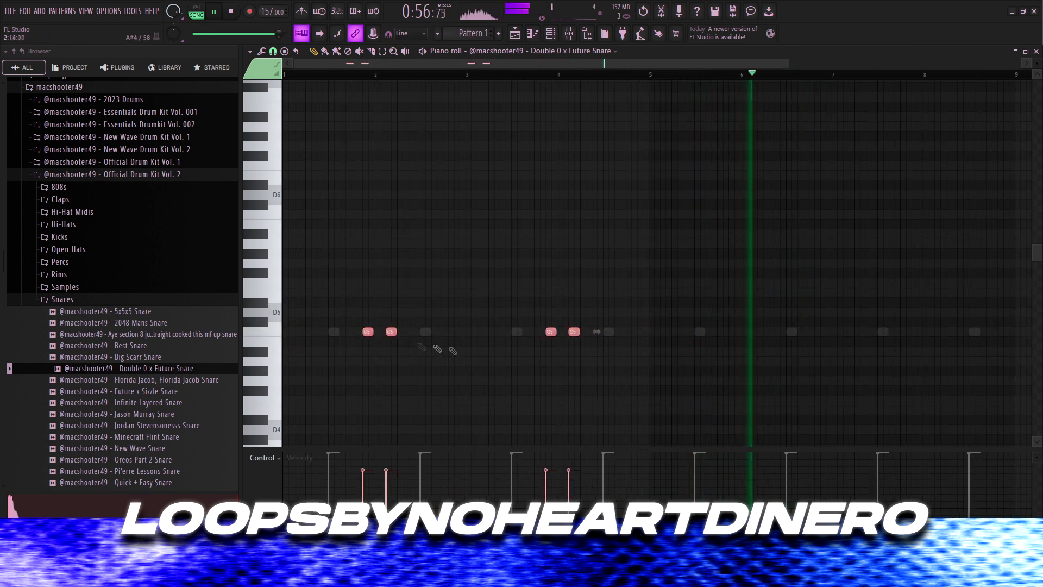
pyautogui.rightClick(573, 331)
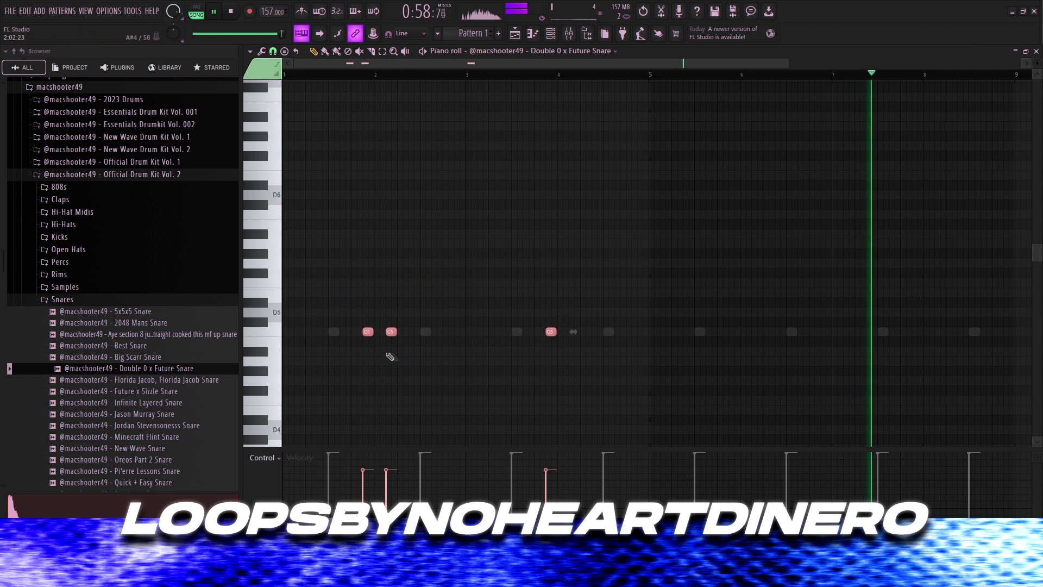
pyautogui.moveTo(365, 332); pyautogui.dragTo(729, 345)
pyautogui.rightClick(759, 366)
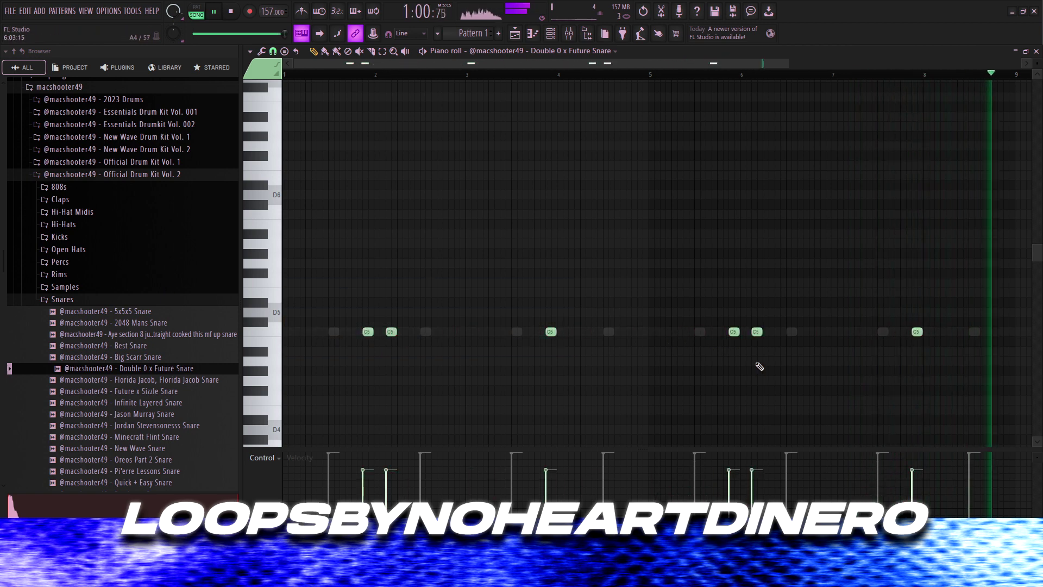
# - Transpose all the Double 0 x Future Snare notes up one semitone to C#5
pyautogui.hotkey('ctrl', 'a')
pyautogui.press('Up')
pyautogui.press('Up')
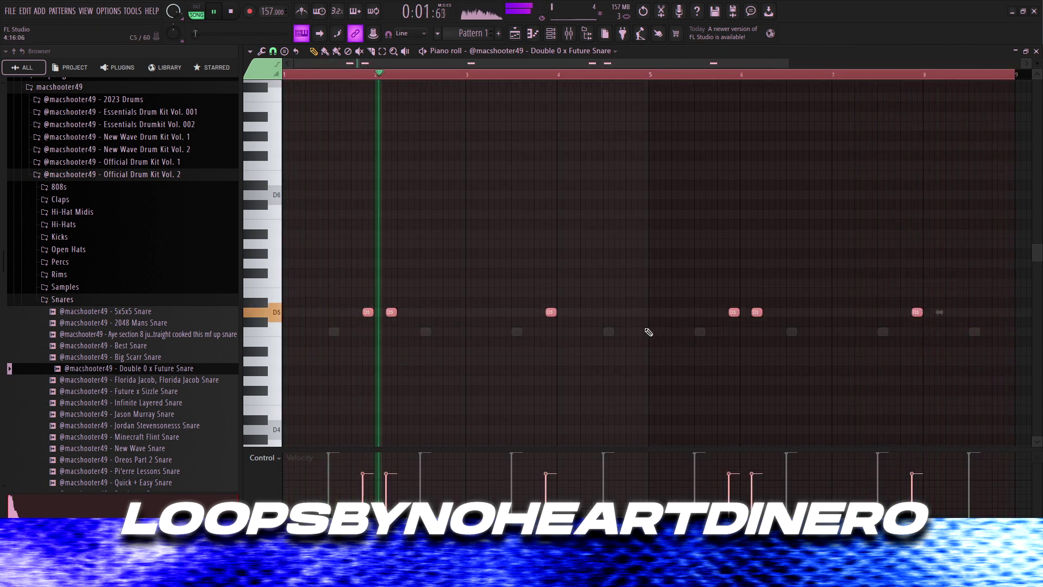
pyautogui.press('Down')
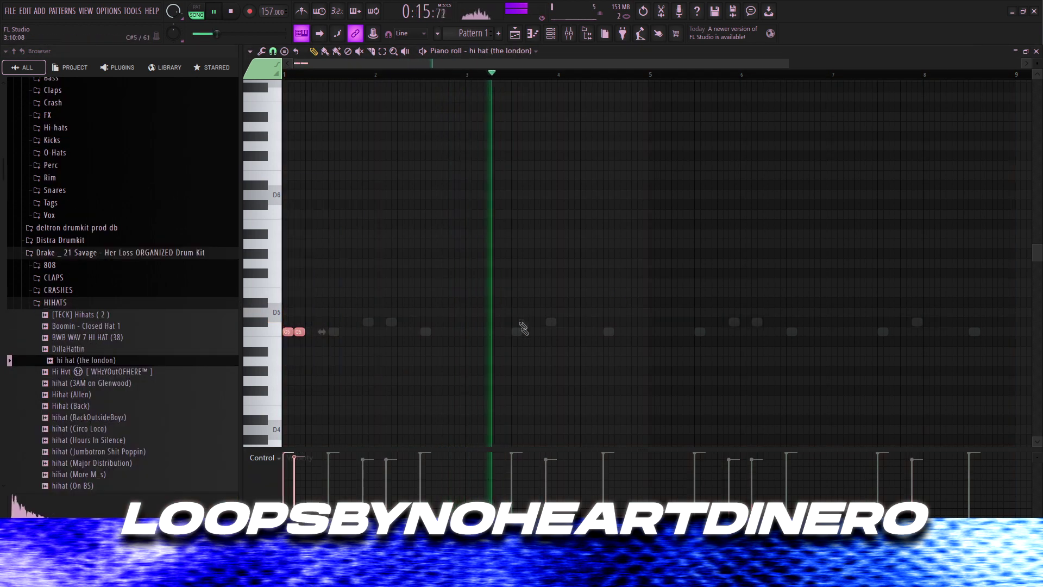
# - Repeat the hi hat (the london) C5 notes steadily across all eight bars of Pattern 1
pyautogui.hotkey('ctrl', 'b')
pyautogui.hotkey('ctrl', 'b')
pyautogui.hotkey('ctrl', 'b')
pyautogui.hotkey('ctrl', 'b')
pyautogui.hotkey('ctrl', 'b')
pyautogui.hotkey('ctrl', 'b')
pyautogui.hotkey('ctrl', 'b')
pyautogui.hotkey('ctrl', 'a')
pyautogui.hotkey('ctrl', 'b')
pyautogui.hotkey('ctrl', 'd')
# - Shorten the hi-hat notes and add an extra quick hit between the first two in bar 1
pyautogui.press('F6')
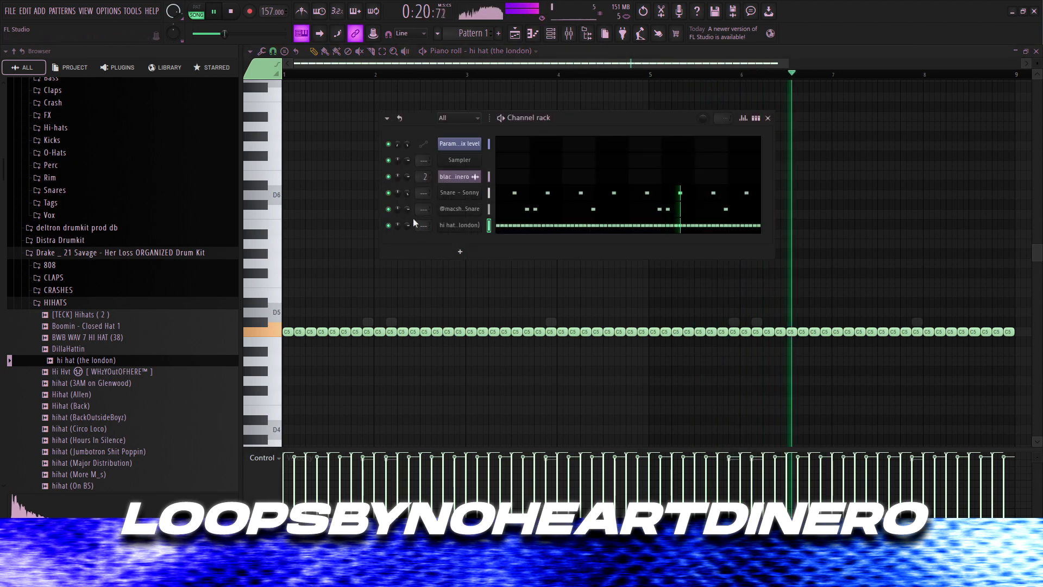
pyautogui.press('F5')
pyautogui.click(505, 226)
pyautogui.hotkey('shift', 'd')
pyautogui.scroll(3, 288, 336)
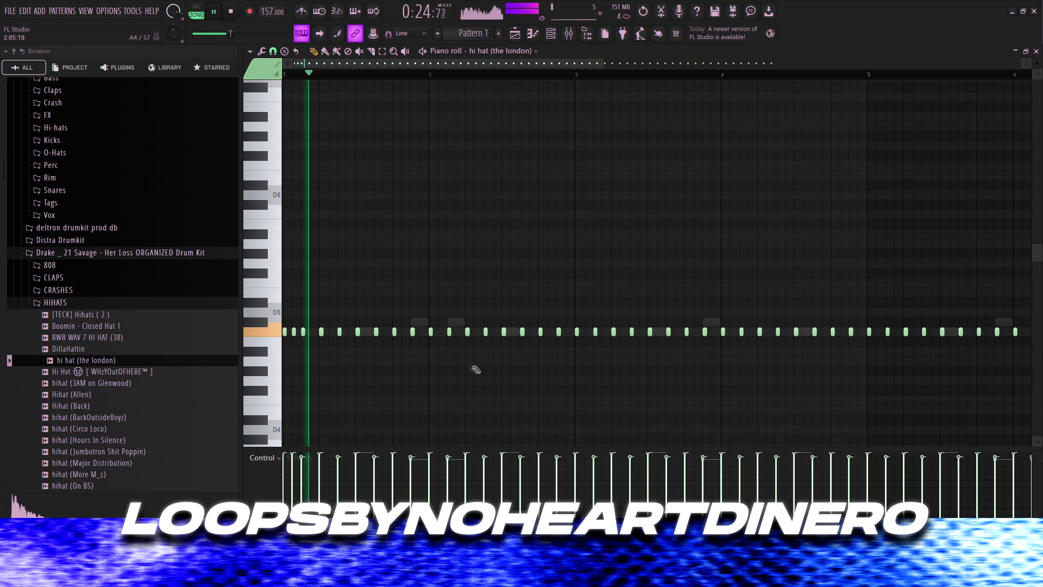
# - Build a quick C5 hi-hat roll in bar 2 with falling velocities
pyautogui.moveTo(472, 332)
pyautogui.keyDown('shift'); pyautogui.mouseDown()
pyautogui.moveTo(482, 332)
pyautogui.moveTo(466, 338)
pyautogui.mouseUp(); pyautogui.keyUp('shift')
pyautogui.moveTo(465, 454); pyautogui.dragTo(491, 478)
pyautogui.rightClick(487, 330)
pyautogui.click(486, 332)
pyautogui.rightClick(549, 376)
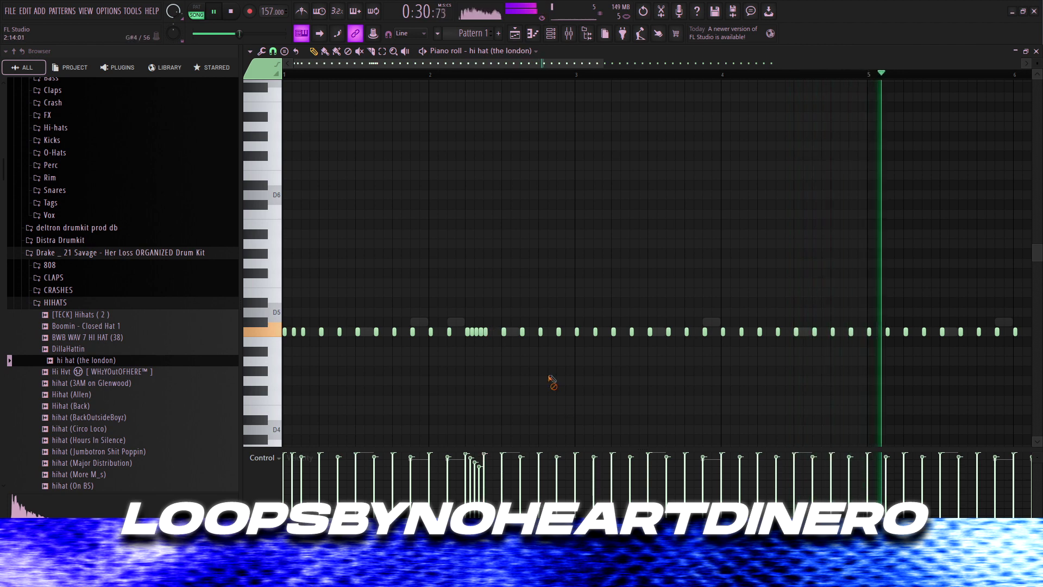
# - Add a fast D#5 hi-hat roll at the start of bar 3 with decreasing velocities
pyautogui.keyDown('ctrl'); pyautogui.moveTo(586, 303); pyautogui.dragTo(574, 301); pyautogui.keyUp('ctrl')
pyautogui.hotkey('ctrl', 'b')
pyautogui.keyDown('ctrl'); pyautogui.moveTo(642, 307); pyautogui.dragTo(343, 269); pyautogui.keyUp('ctrl')
pyautogui.hotkey('ctrl', 'b')
pyautogui.hotkey('ctrl', 'b')
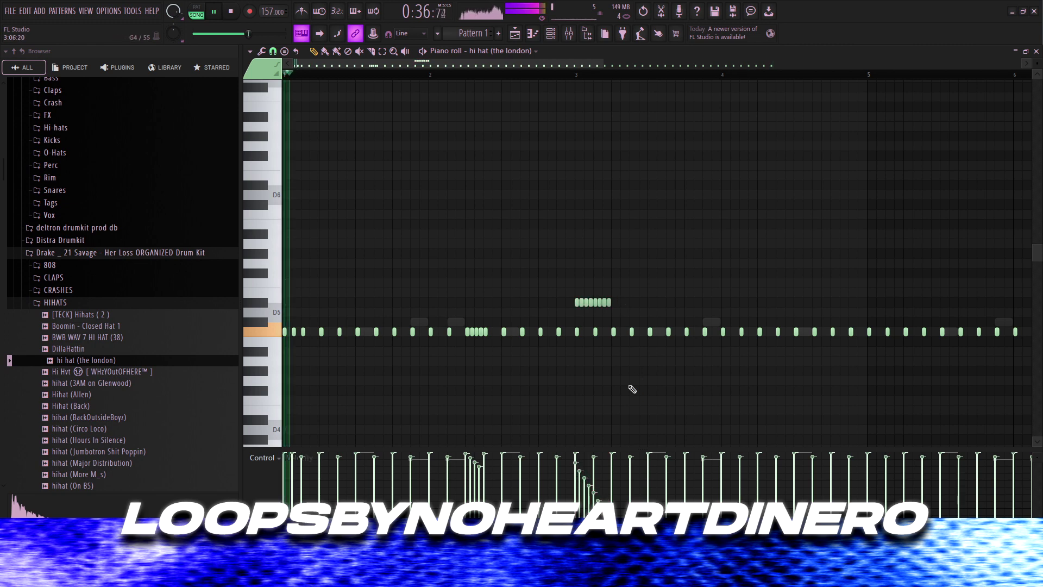
# - Place two G4 hi-hat notes near the end of bar 3 and remove a C5 hit early in bar 4
pyautogui.moveTo(682, 386); pyautogui.dragTo(684, 390)
pyautogui.click(705, 381)
pyautogui.scroll(-2, 499, 355)
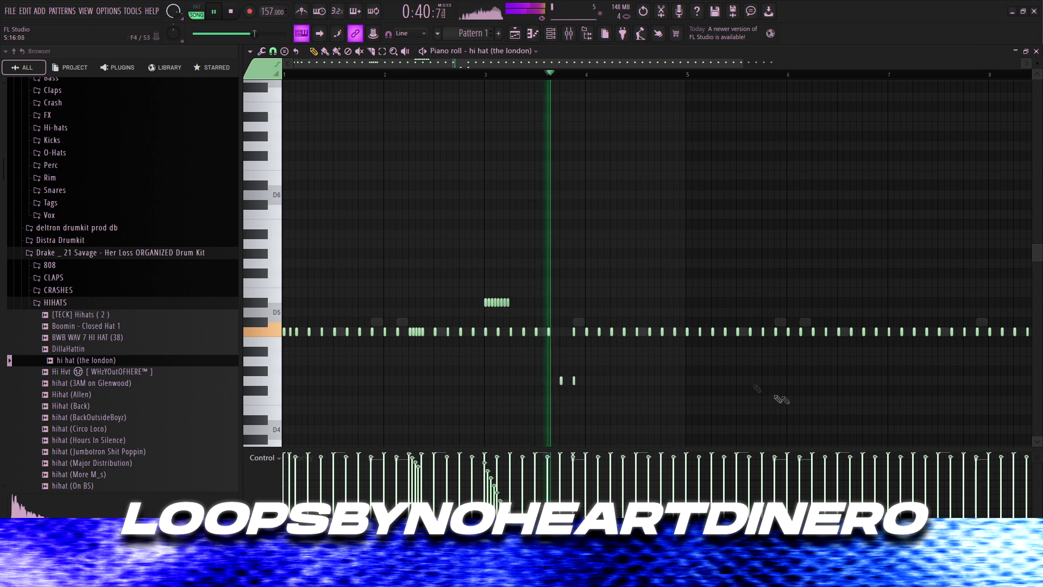
pyautogui.scroll(3, 640, 374)
pyautogui.rightClick(640, 375)
pyautogui.rightClick(626, 332)
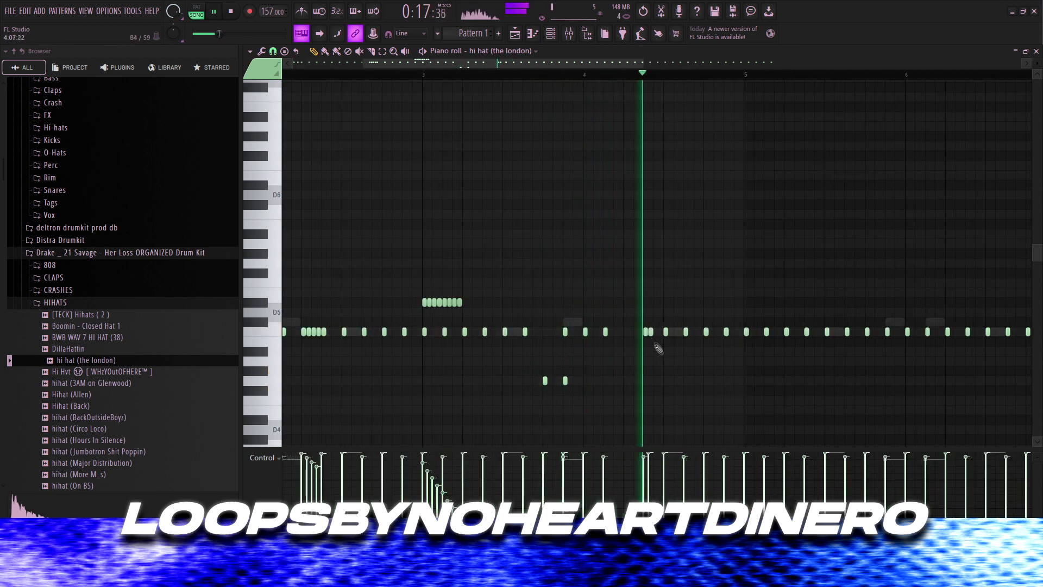
# - Replace the hi-hats in bars 5 to 8 with a copy of the first four bars
pyautogui.scroll(-2, 641, 347)
pyautogui.scroll(-2, 630, 353)
pyautogui.moveTo(780, 333); pyautogui.dragTo(534, 336)
pyautogui.hotkey('ctrl', 'a')
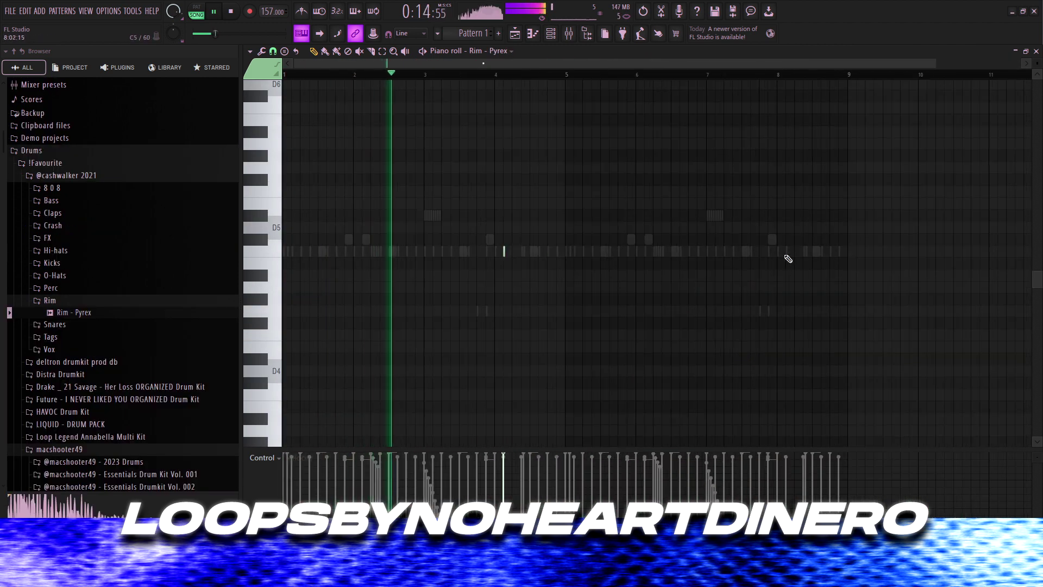
# - Add a Rim - Pyrex C5 hit early in bar 8 and choose the OH - Classic sample from the O-Hats folder
pyautogui.click(787, 251)
pyautogui.click(50, 300)
pyautogui.click(54, 275)
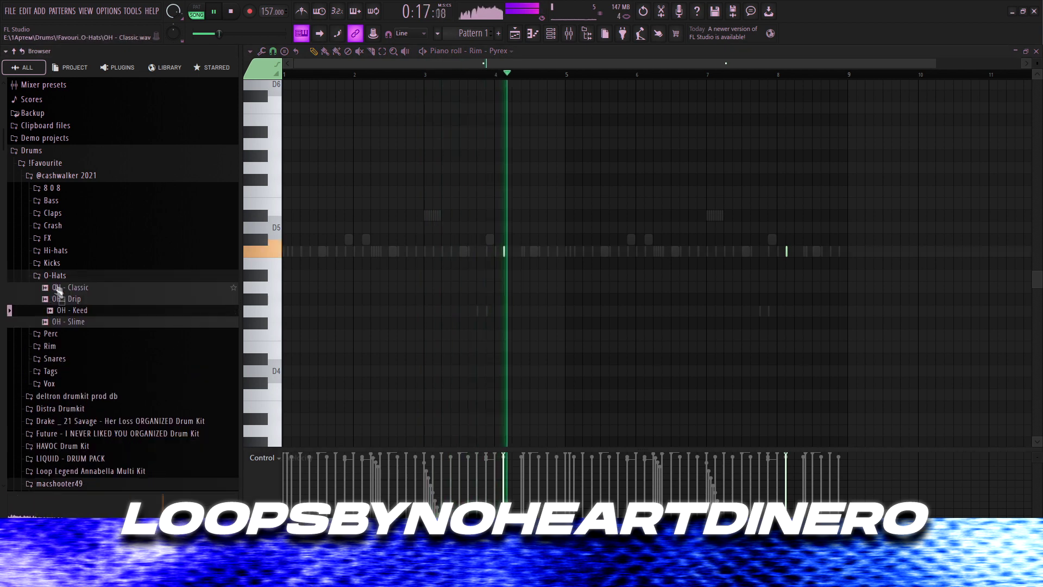
pyautogui.click(54, 276)
pyautogui.click(54, 275)
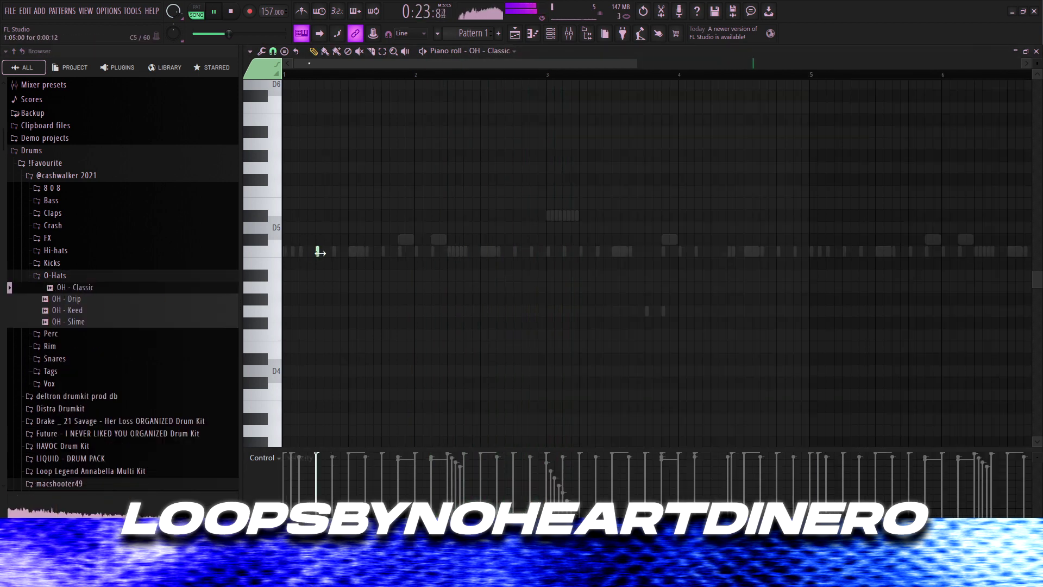
# - Place OH - Classic C5 notes in bars 1 and 3 and copy them to bars 5 and 7
pyautogui.click(583, 252)
pyautogui.scroll(-3, 590, 261)
pyautogui.moveTo(645, 372); pyautogui.dragTo(77, 218)
pyautogui.moveTo(311, 253); pyautogui.dragTo(626, 260)
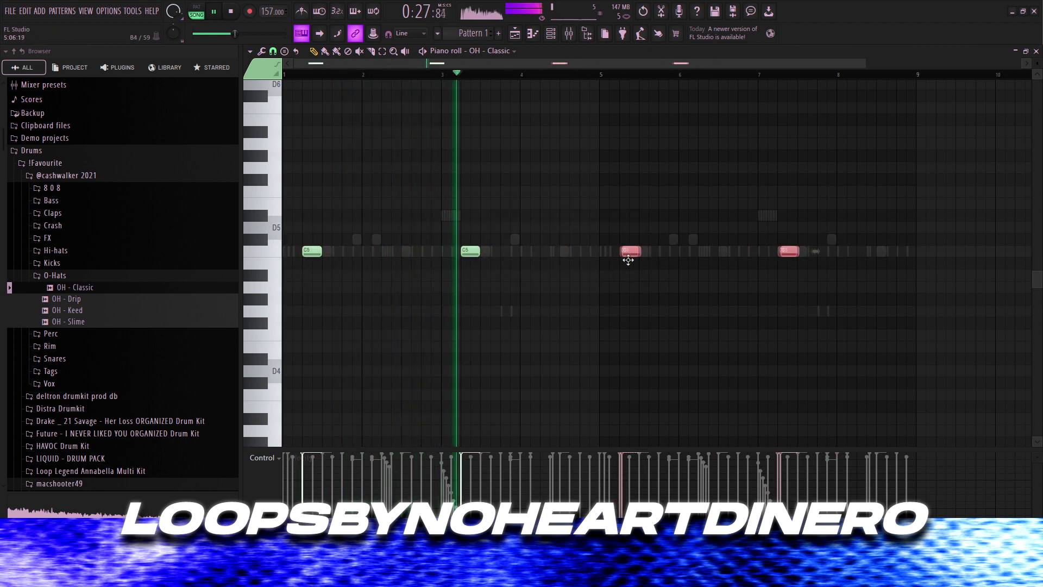
pyautogui.hotkey('ctrl', 'd')
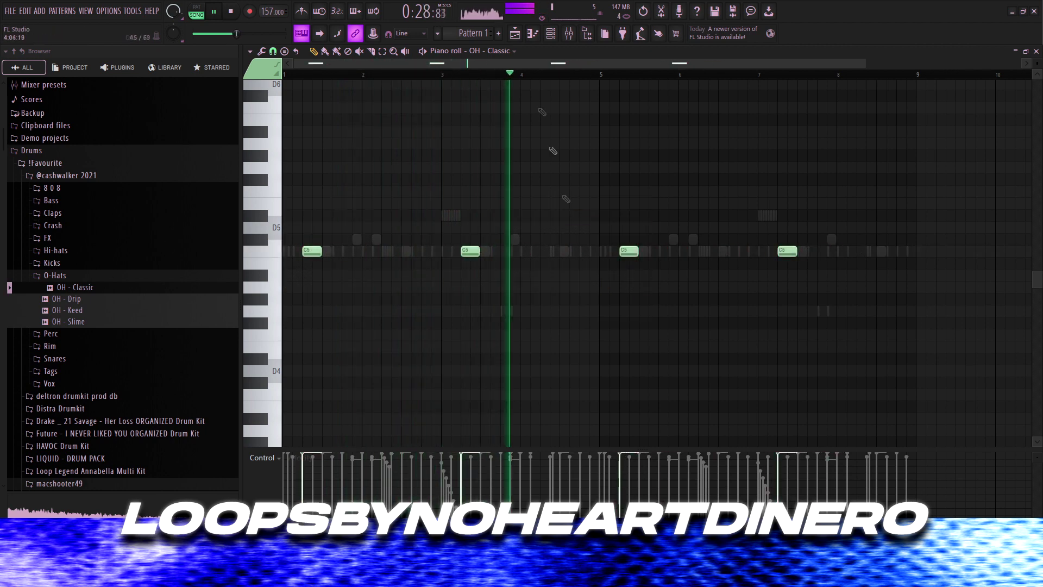
# - Place 8 0 8 - Spinz classic notes on E5 across bars 1 to 3 and two G5 notes in bar 4
pyautogui.click(551, 34)
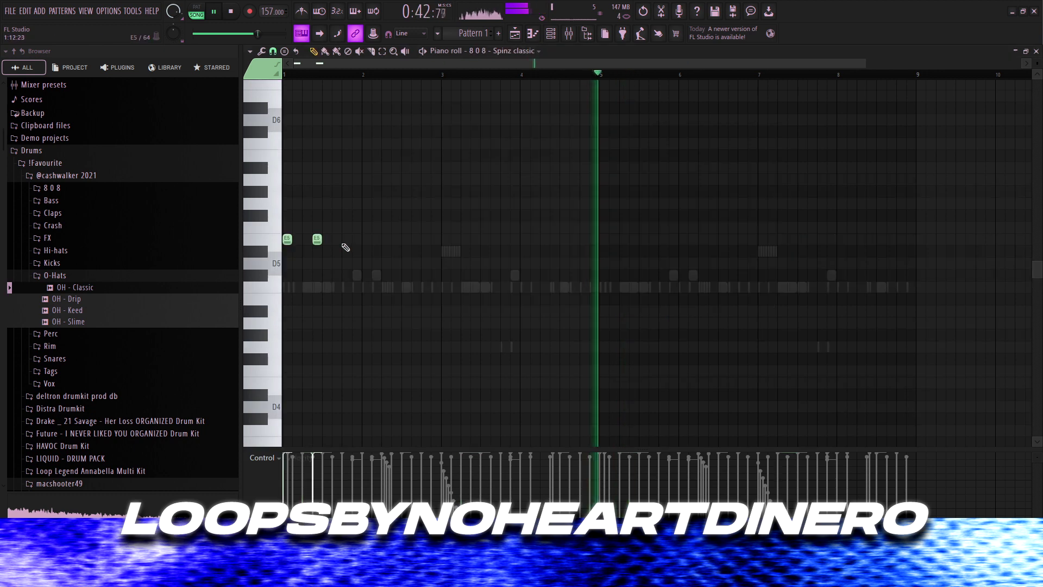
pyautogui.click(347, 239)
pyautogui.click(386, 239)
pyautogui.click(446, 239)
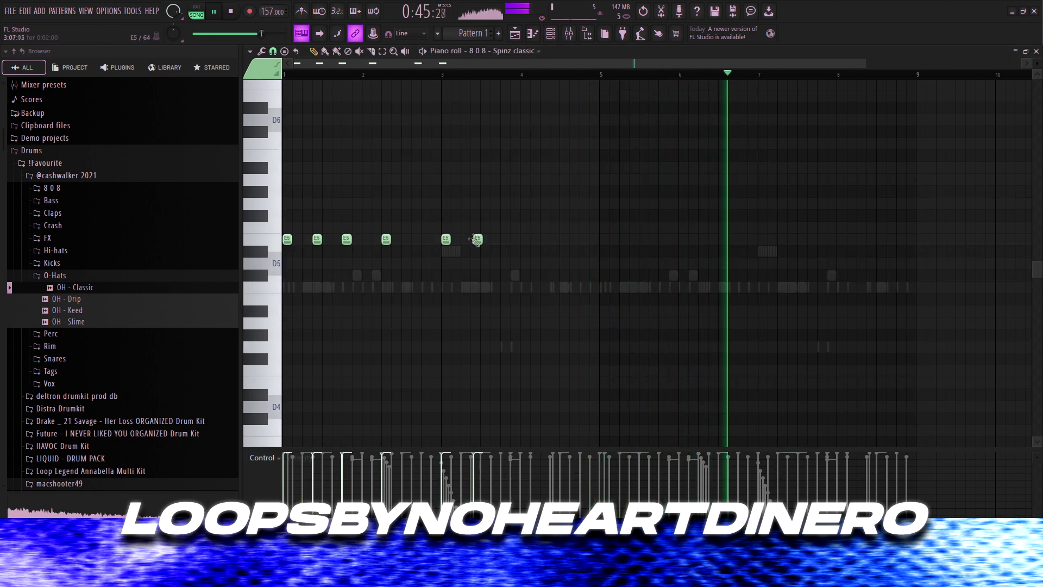
pyautogui.click(502, 239)
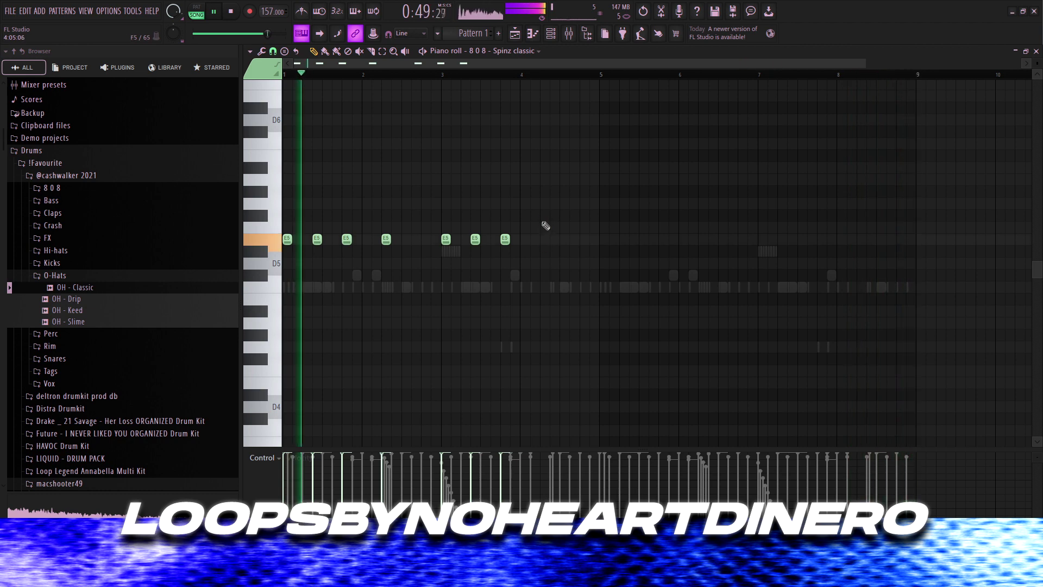
pyautogui.click(545, 203)
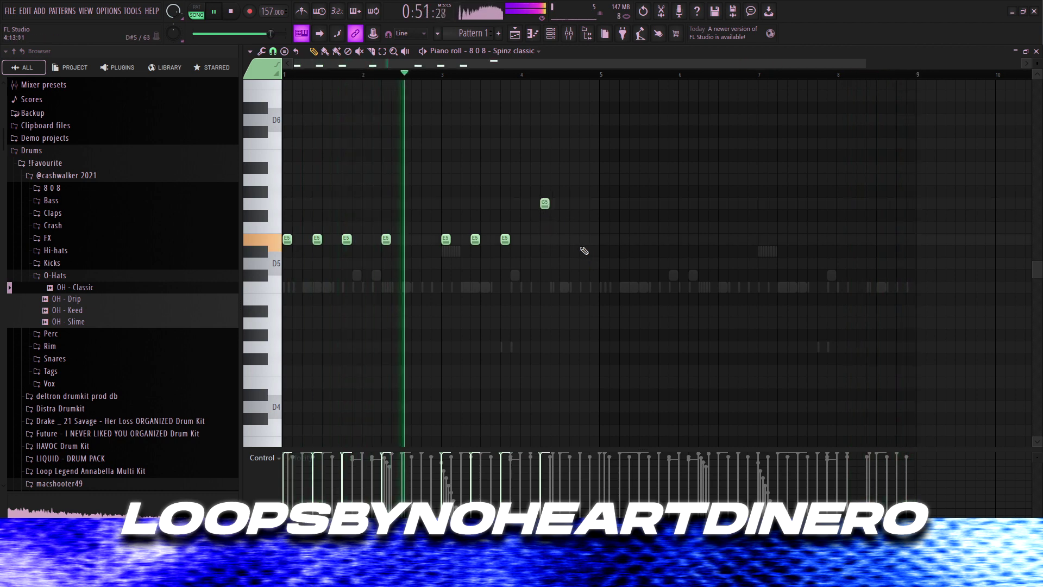
pyautogui.click(575, 203)
# - Duplicate the first four bars of 808 notes into bars 5 to 8, aligned with the start of bar 5
pyautogui.hotkey('ctrl', 'a')
pyautogui.scroll(1, 397, 260)
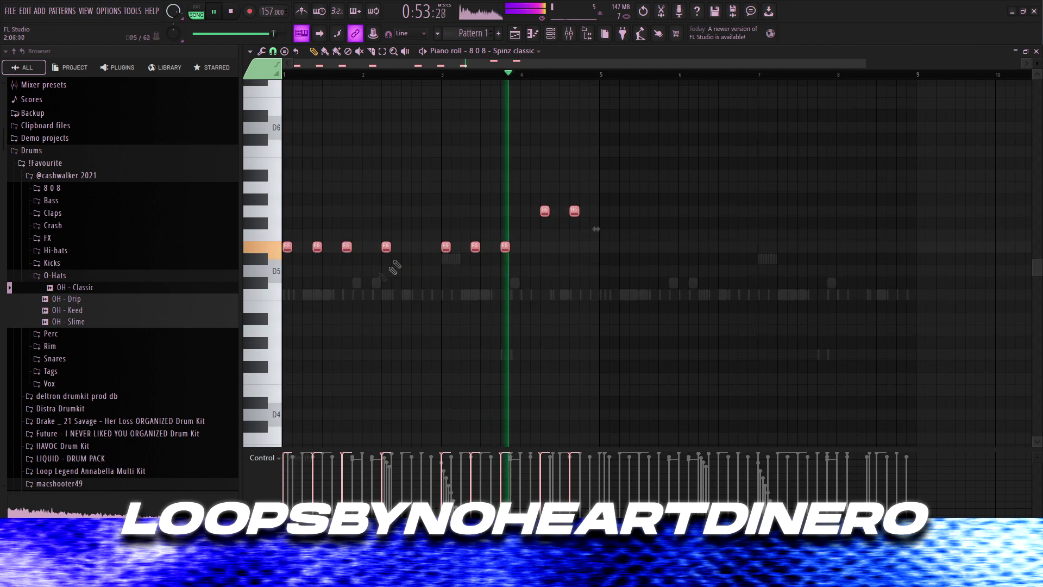
pyautogui.hotkey('ctrl', 'b')
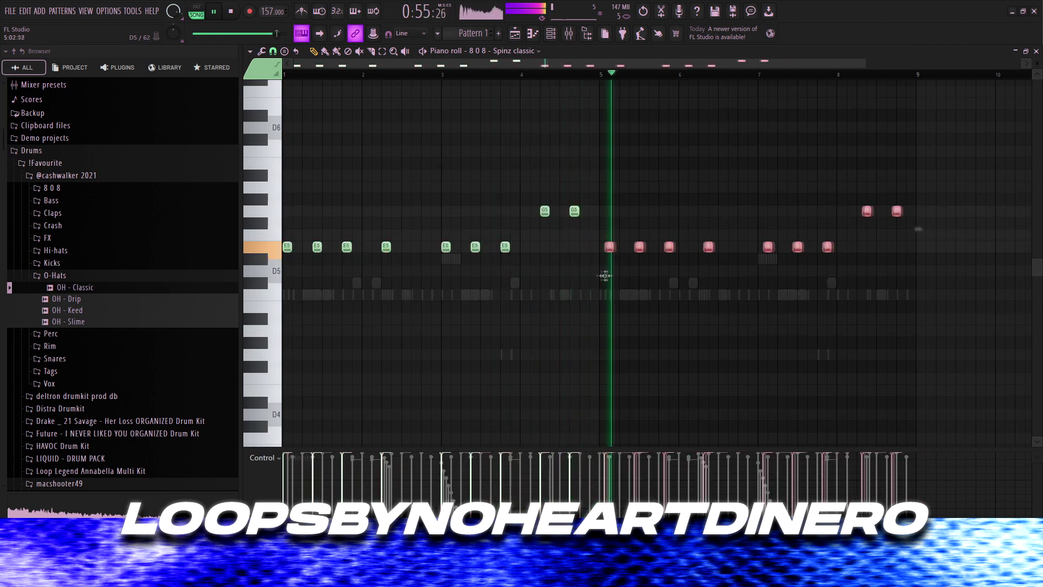
pyautogui.click(601, 280)
# - Return to the playlist and set the project tempo to 163 BPM
pyautogui.click(515, 33)
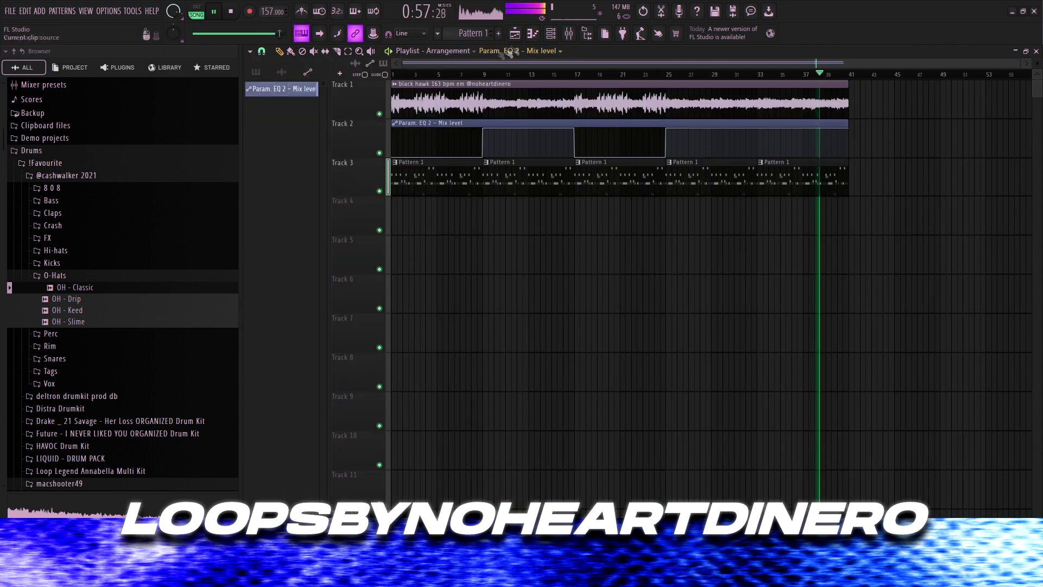
pyautogui.doubleClick(268, 11)
pyautogui.write('163')
pyautogui.press('Return')
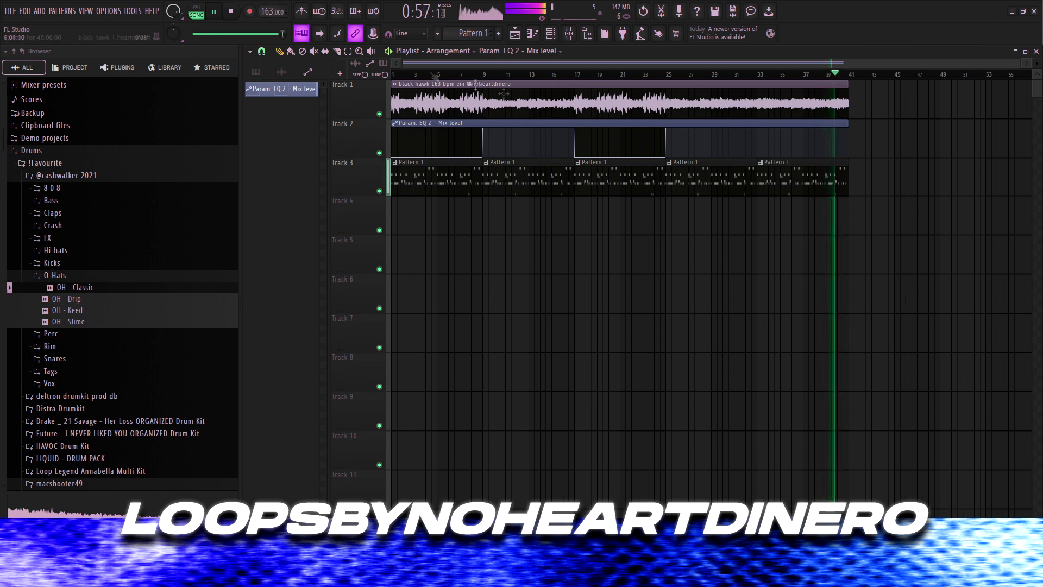
# - Set the black hawk melody clip's time-stretching mode to Stretch
pyautogui.doubleClick(492, 94)
pyautogui.click(539, 183)
pyautogui.click(535, 215)
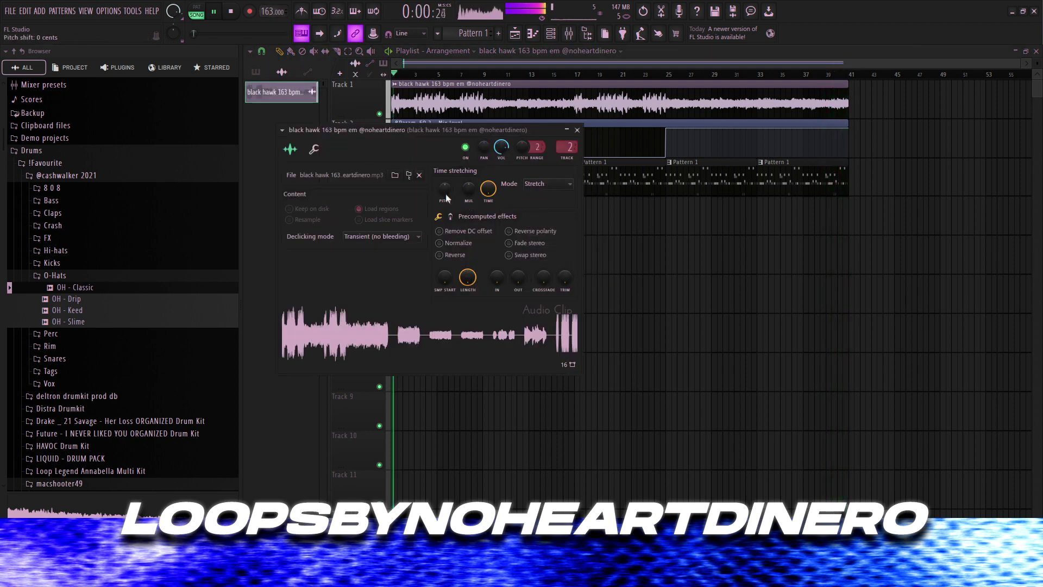
pyautogui.press('Escape')
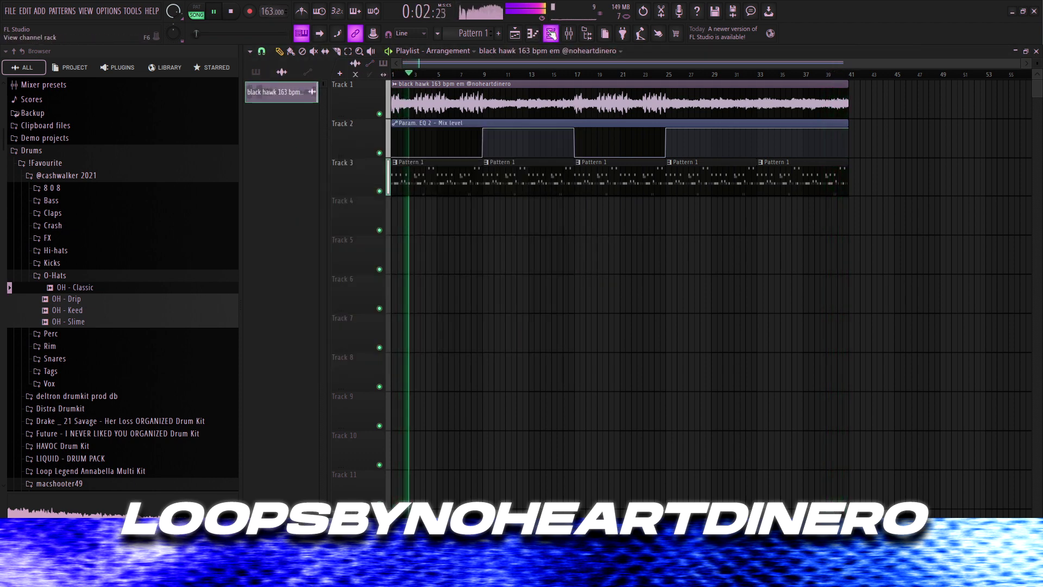
# - Place Kick - Worker D5 notes in bars 1 to 3, matching the timing of the 808 hits
pyautogui.click(550, 34)
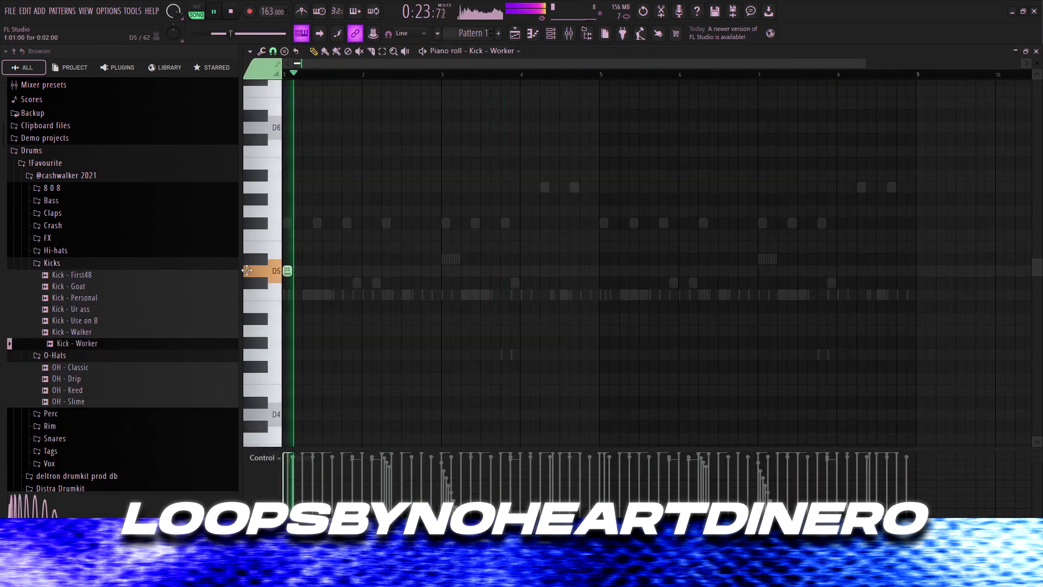
pyautogui.click(314, 271)
pyautogui.doubleClick(314, 271)
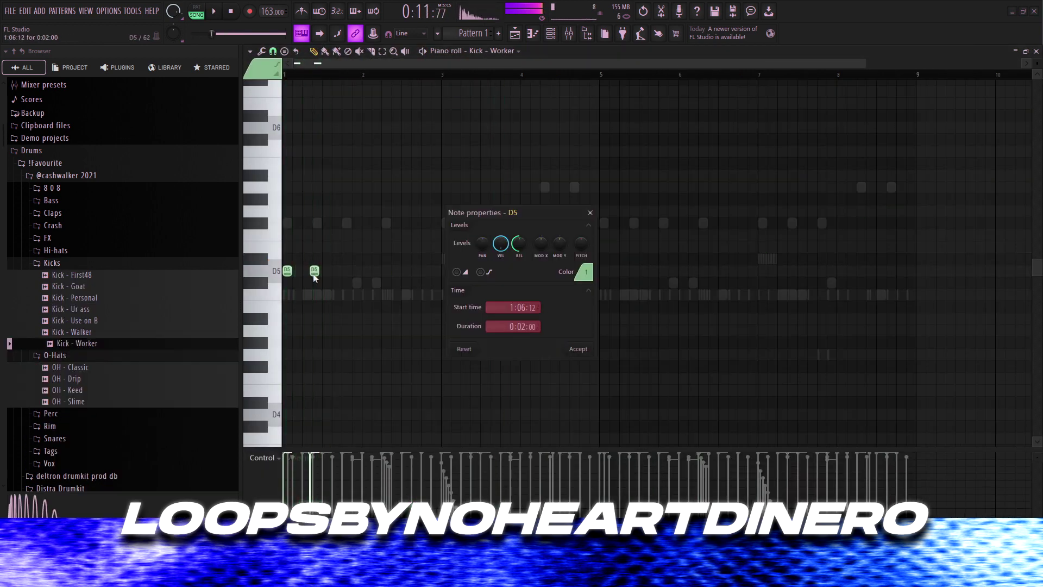
pyautogui.press('space')
pyautogui.click(385, 273)
pyautogui.click(446, 272)
pyautogui.click(472, 273)
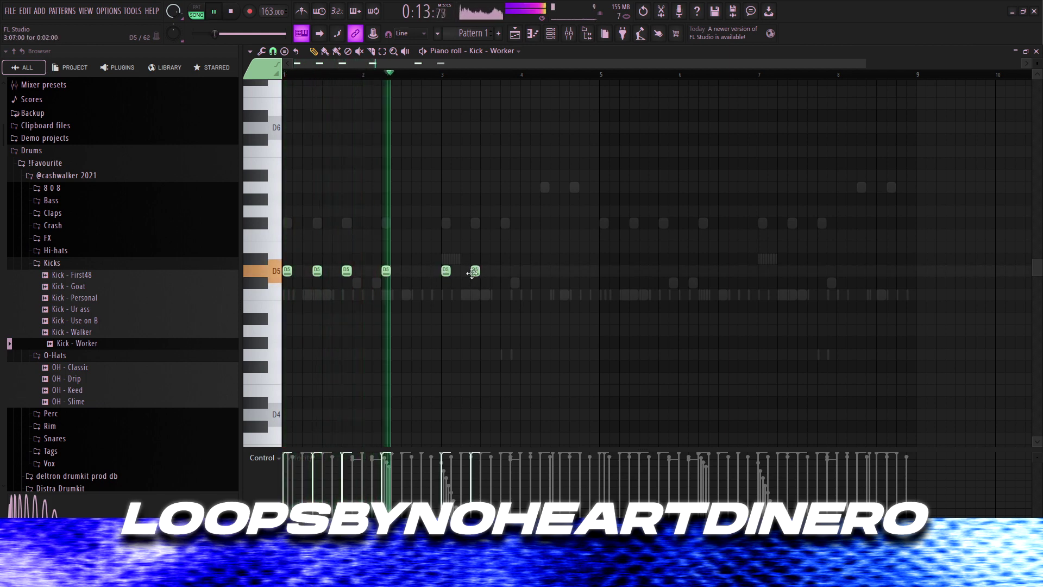
pyautogui.click(502, 274)
# - Copy the kick notes from bars 1 to 3 into bars 5 to 7
pyautogui.moveTo(557, 236); pyautogui.dragTo(288, 313)
pyautogui.moveTo(285, 273)
pyautogui.keyDown('shift'); pyautogui.mouseDown()
pyautogui.moveTo(711, 322)
pyautogui.moveTo(604, 319)
pyautogui.mouseUp(); pyautogui.keyUp('shift')
pyautogui.hotkey('ctrl', 'd')
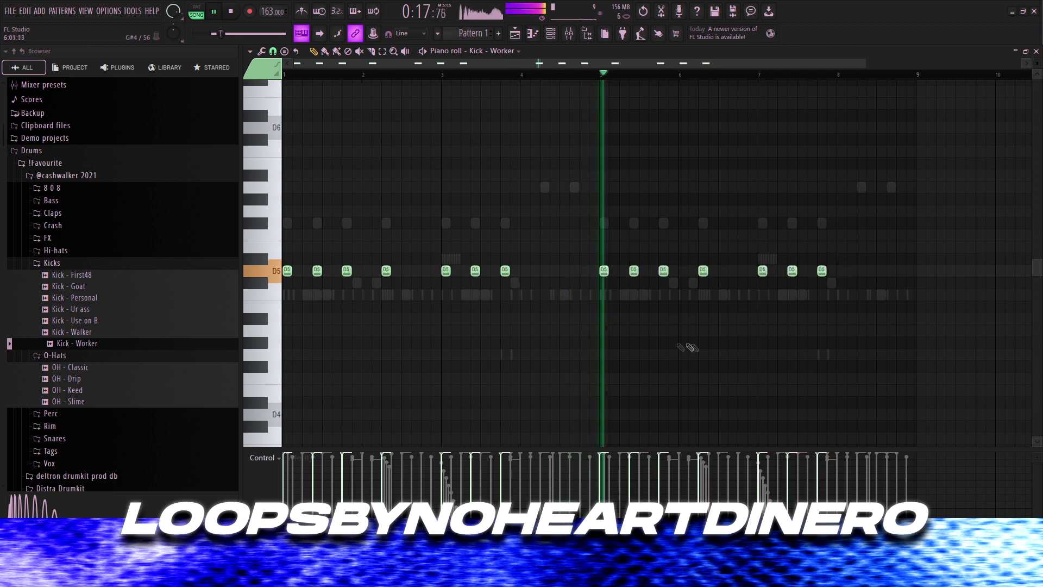
# - Switch to the 808 notes and set the scale highlighting root note to F#
pyautogui.doubleClick(891, 187)
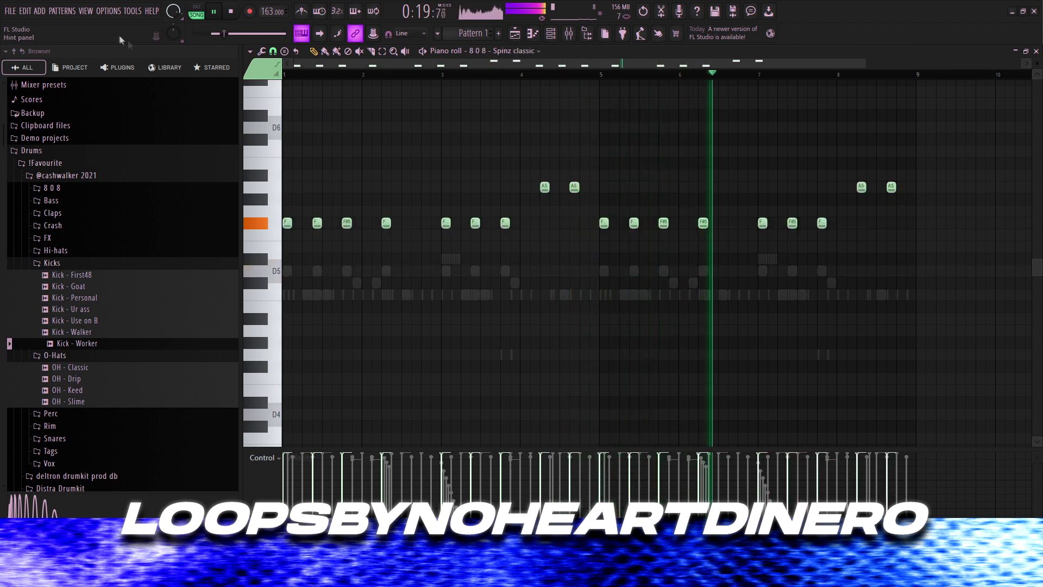
pyautogui.click(250, 51)
pyautogui.moveTo(275, 106)
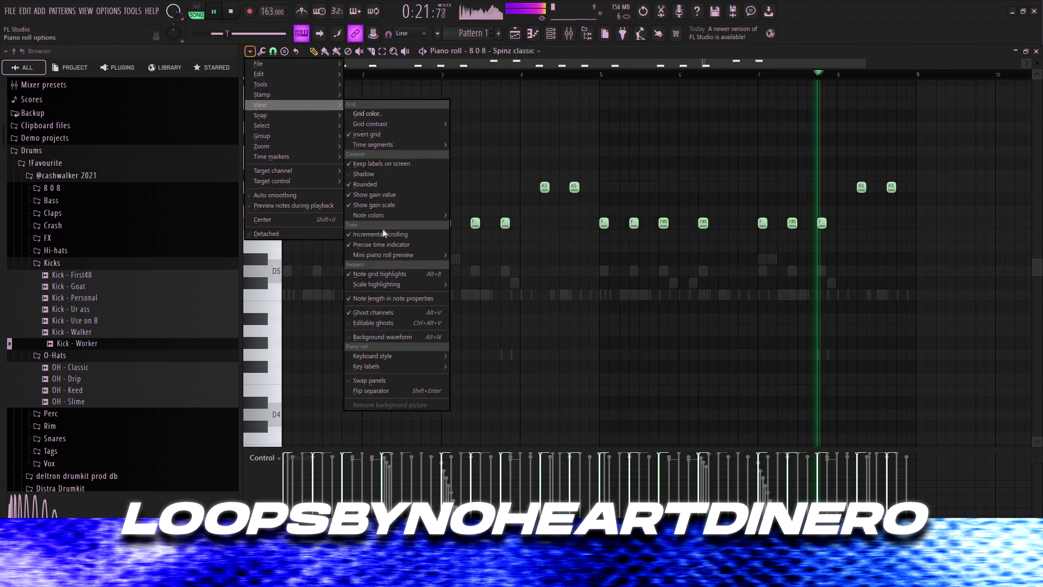
pyautogui.moveTo(381, 286)
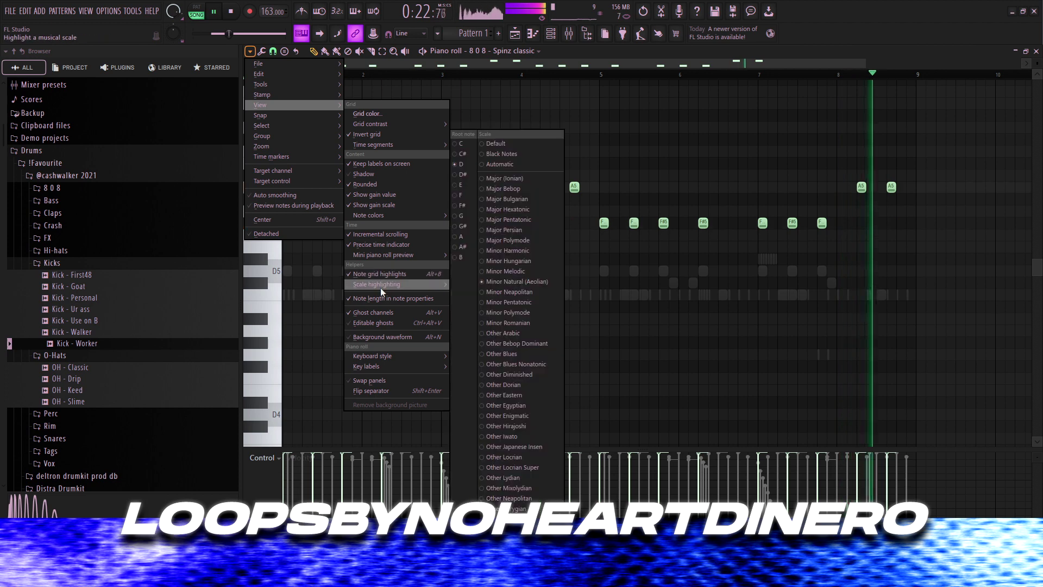
pyautogui.click(464, 205)
# - Add short A5 notes to the 808 at the end of bar 8 and apply quick legato to all its notes
pyautogui.scroll(4, 905, 220)
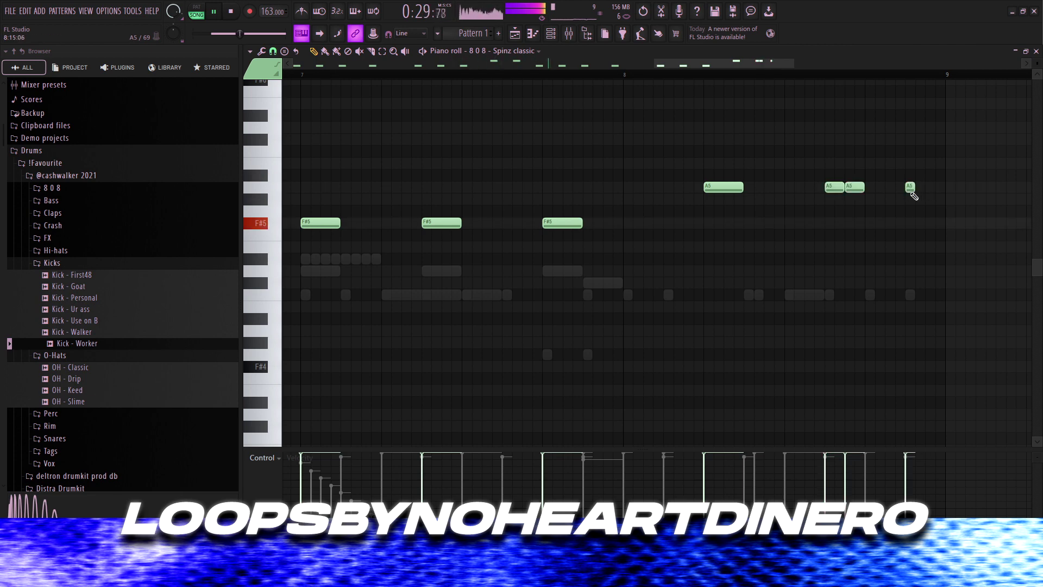
pyautogui.scroll(-2, 831, 197)
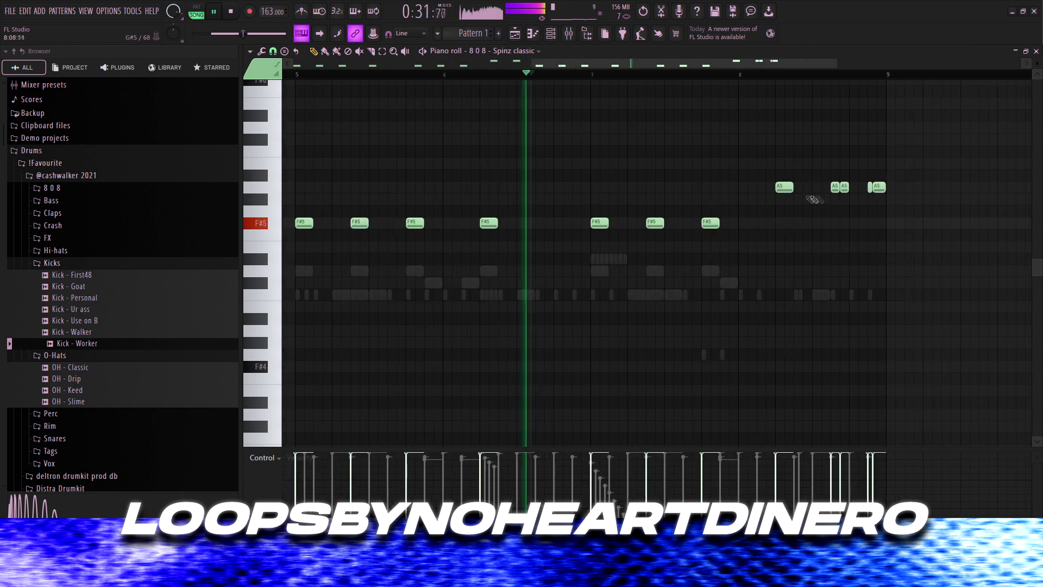
pyautogui.hotkey('ctrl', 'l')
pyautogui.scroll(-2, 761, 100)
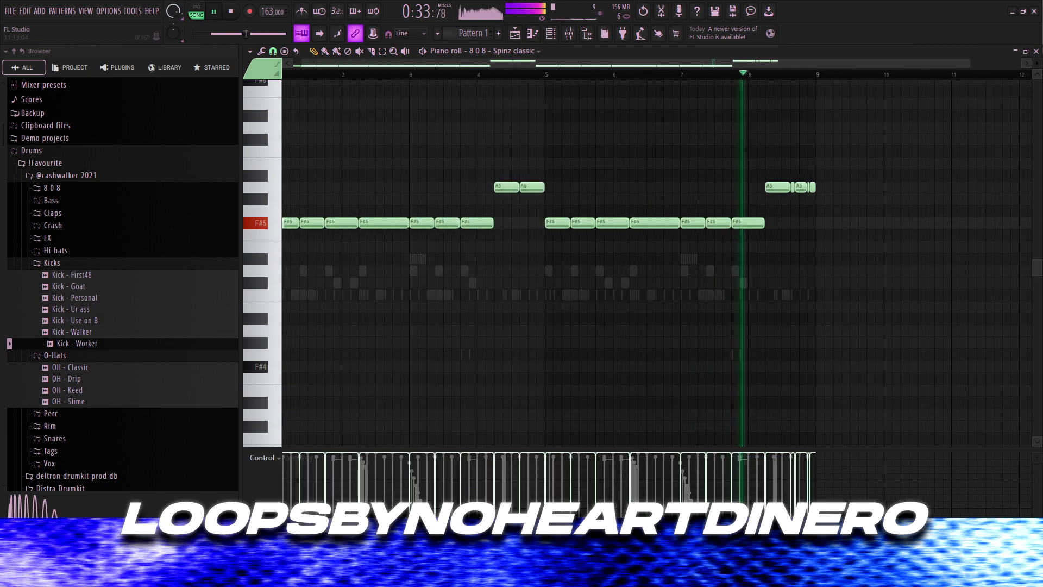
# - Enable the volume envelope of 8 0 8 - Spinz classic, with full hold and a lowered sustain level
pyautogui.click(1038, 51)
pyautogui.click(559, 35)
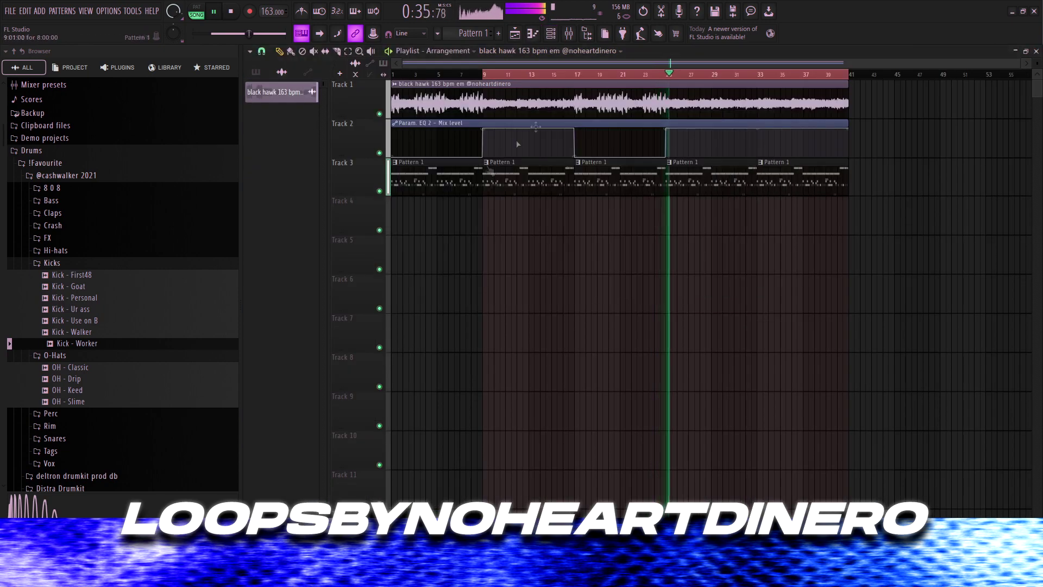
pyautogui.click(549, 34)
pyautogui.click(459, 209)
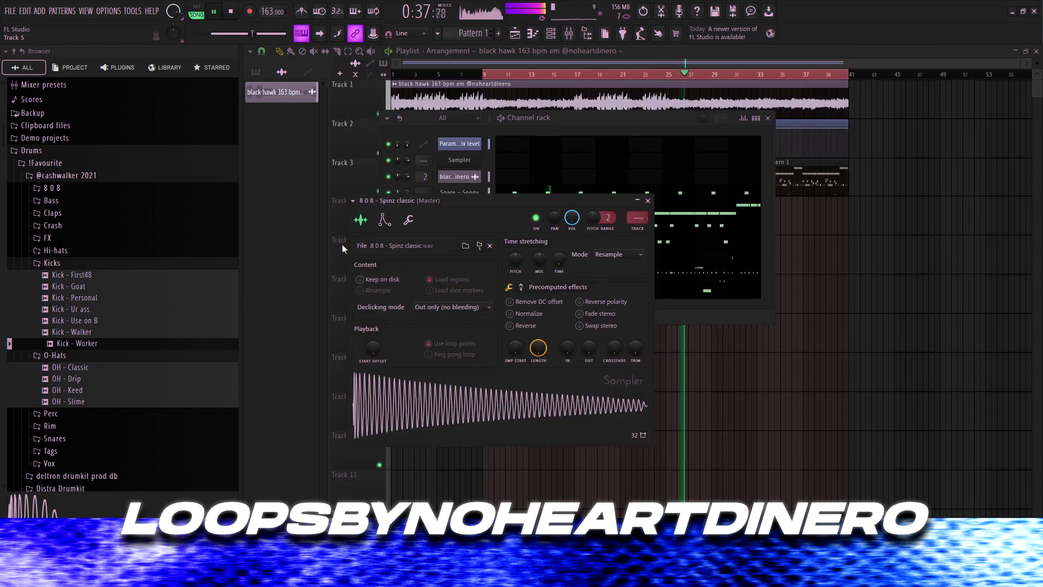
pyautogui.click(385, 220)
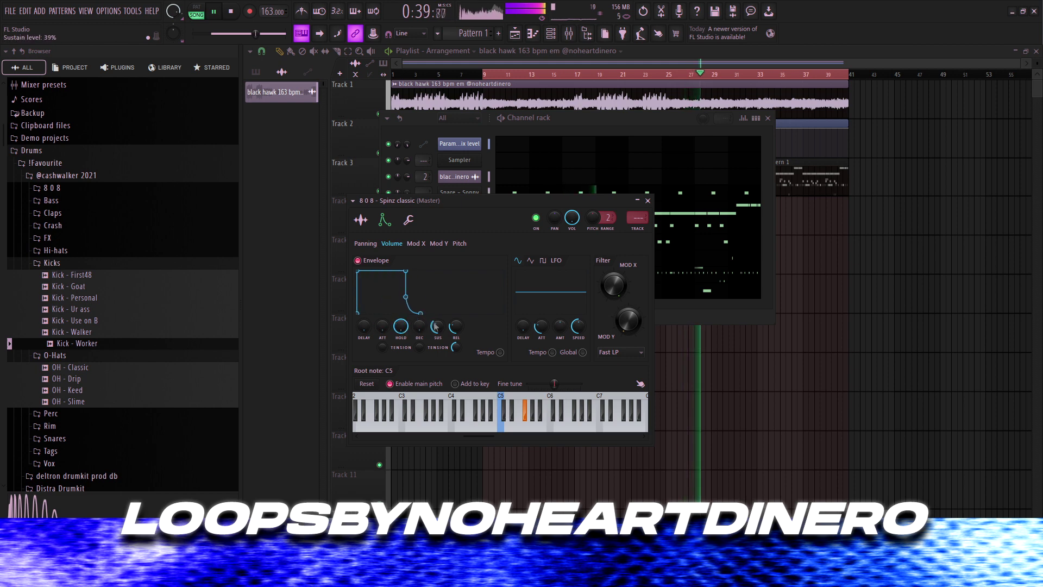
pyautogui.click(647, 200)
# - Shorten the 808's last F#5 notes in bars 1 and 3 and their repeats in bars 5 and 7
pyautogui.click(548, 212)
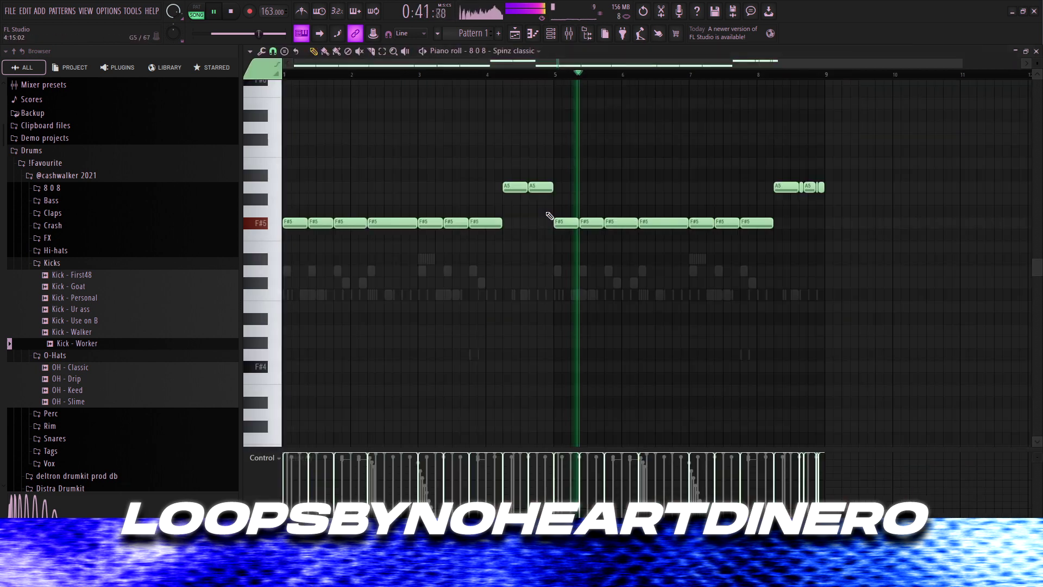
pyautogui.keyDown('ctrl'); pyautogui.click(618, 224); pyautogui.keyUp('ctrl')
pyautogui.keyDown('ctrl'); pyautogui.click(759, 224); pyautogui.keyUp('ctrl')
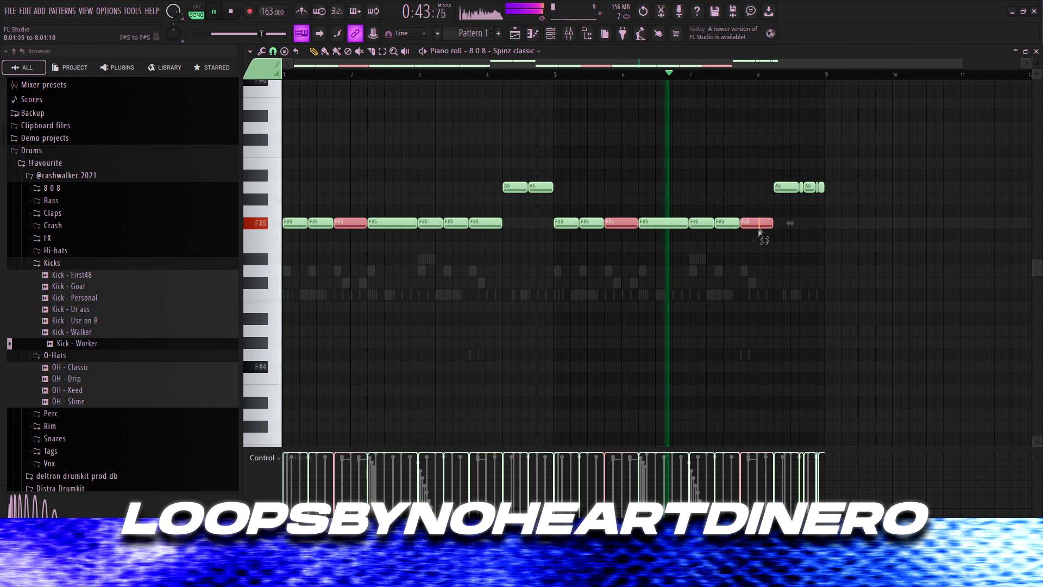
pyautogui.keyDown('ctrl'); pyautogui.click(485, 225); pyautogui.keyUp('ctrl')
pyautogui.moveTo(500, 225); pyautogui.dragTo(492, 225)
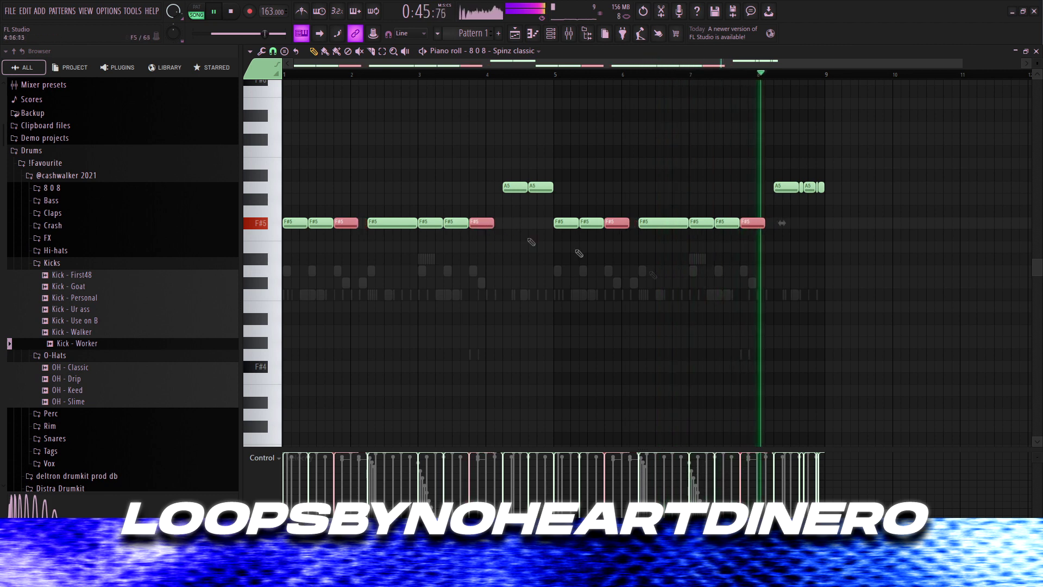
pyautogui.keyDown('ctrl'); pyautogui.click(880, 286); pyautogui.keyUp('ctrl')
# - Split Pattern 1 by channel into separate patterns in the playlist
pyautogui.click(1036, 51)
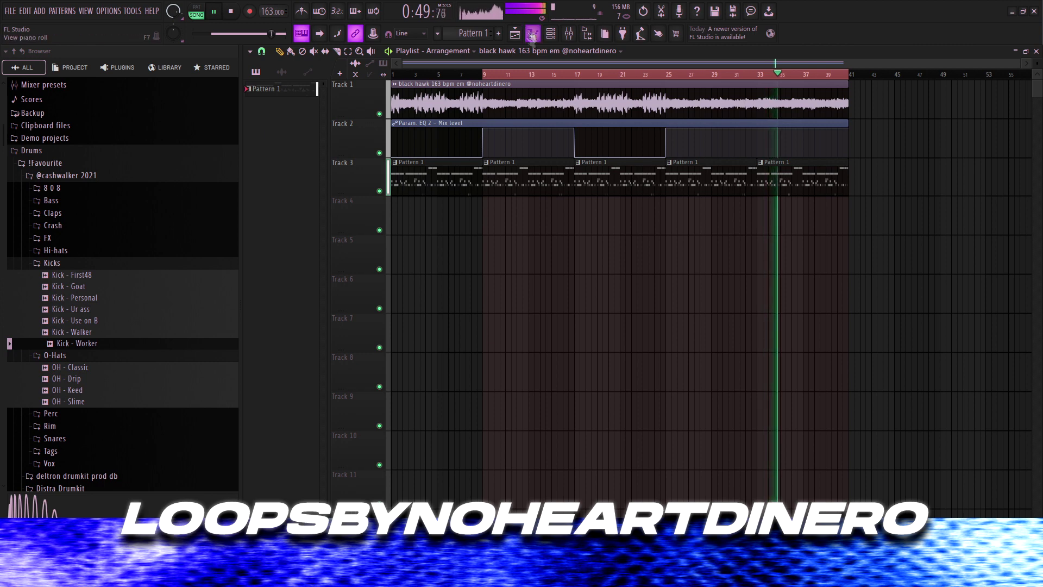
pyautogui.rightClick(274, 88)
pyautogui.click(309, 263)
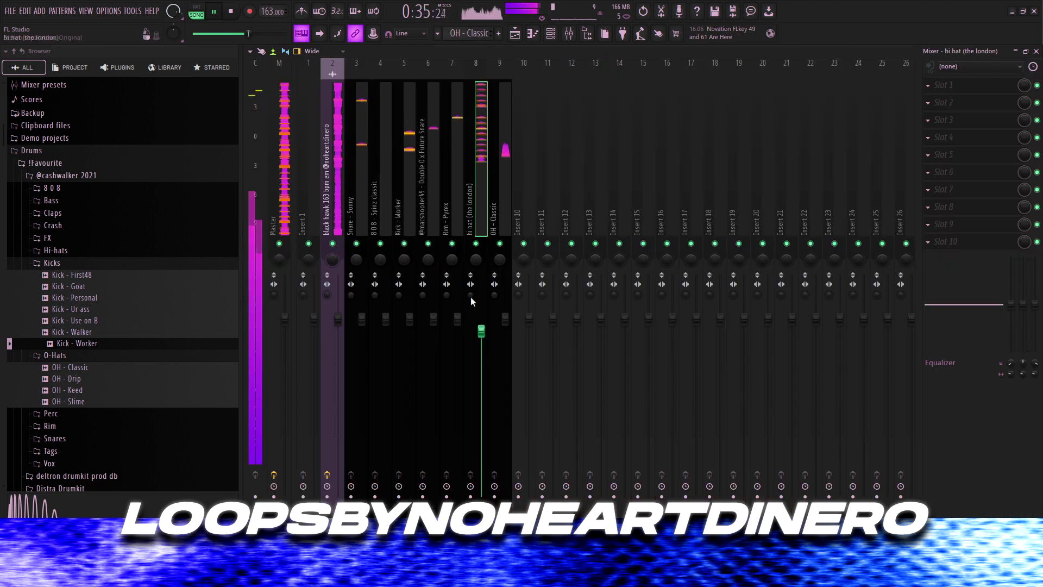
# - Merge the stereo separation of the Kick - Worker and 808 mixer tracks and lower the 808's volume to about 92%
pyautogui.click(396, 176)
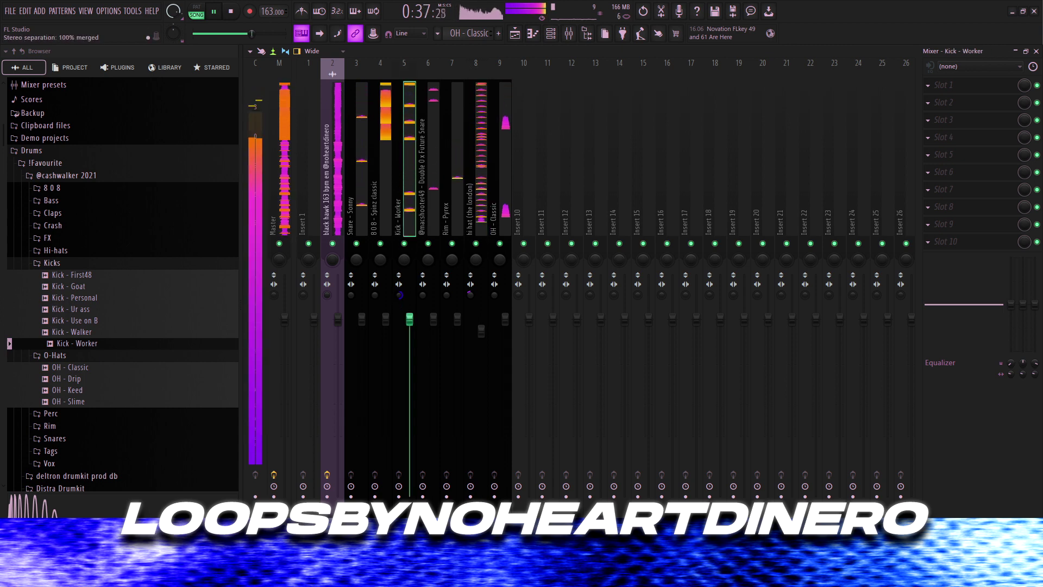
pyautogui.click(379, 308)
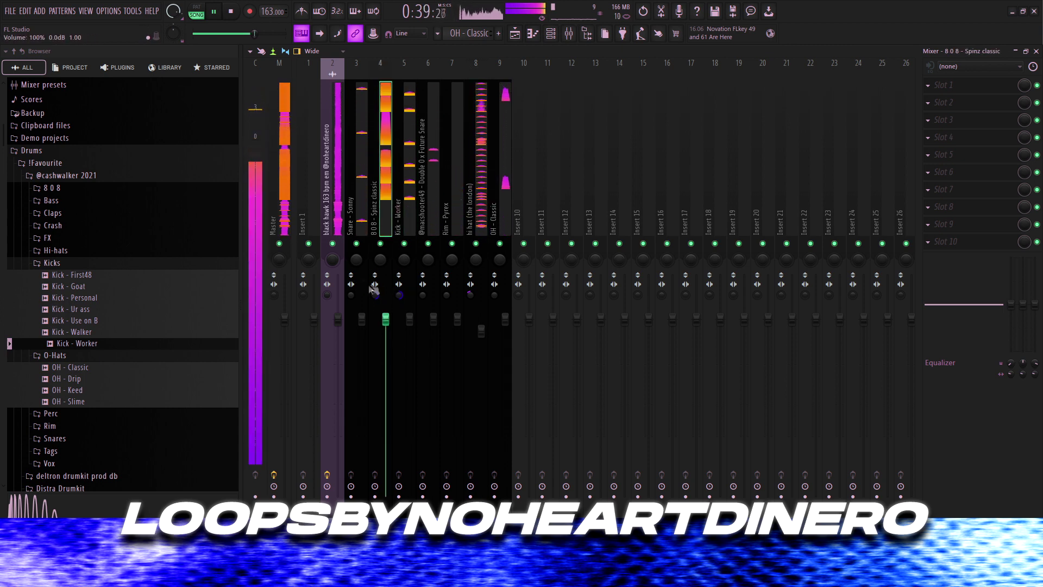
pyautogui.moveTo(379, 315); pyautogui.dragTo(380, 330)
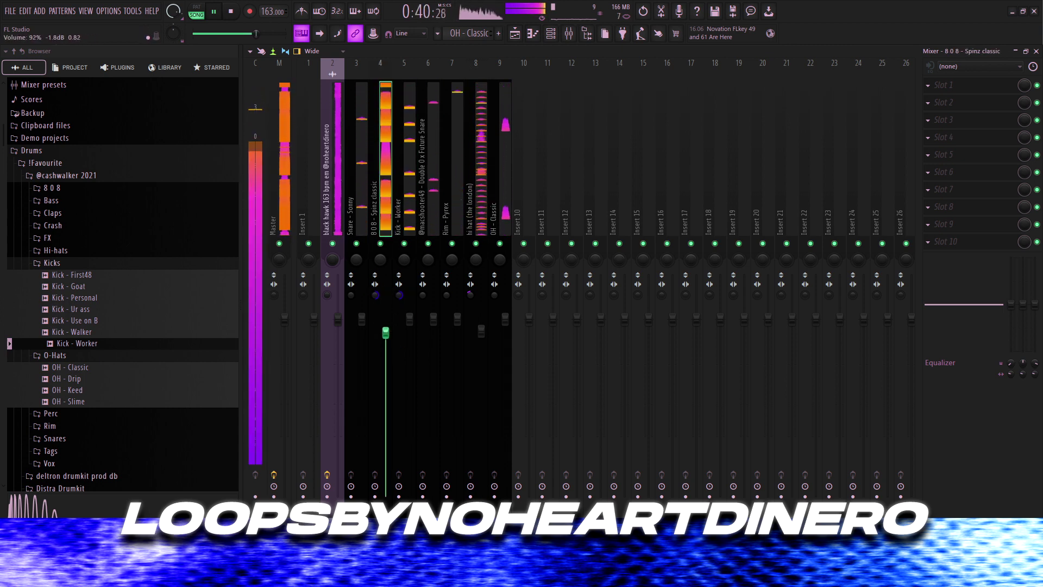
pyautogui.click(386, 332)
# - Widen the stereo separation of OH - Classic and the Double 0 x Future Snare, and slightly lower the snare and Rim - Pyrex volumes
pyautogui.click(506, 162)
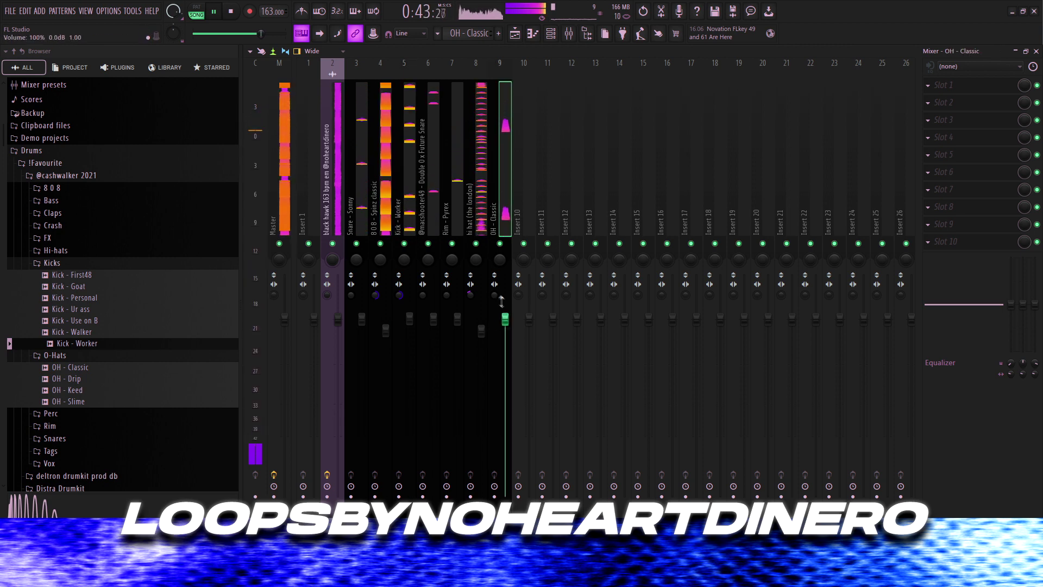
pyautogui.click(433, 299)
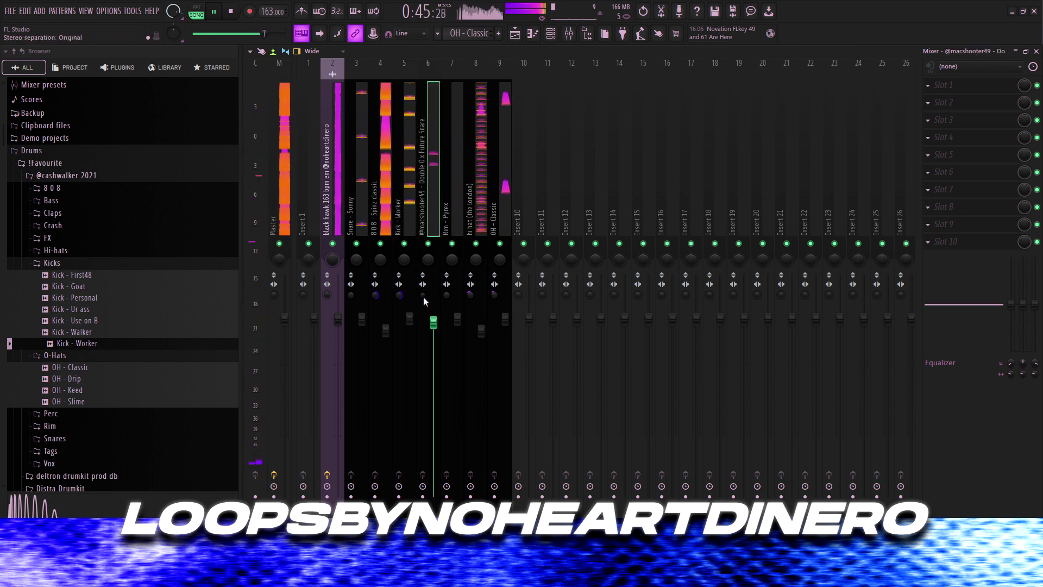
pyautogui.click(444, 304)
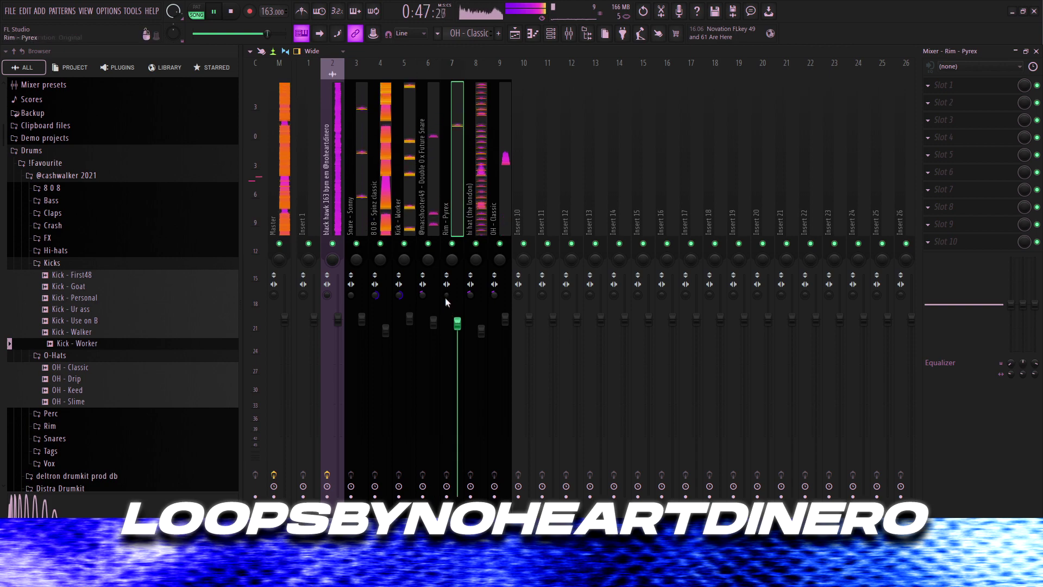
# - Insert an empty playlist track below the Snare - Sonny track and move the hi hat (the london) clips into it
pyautogui.press('F5')
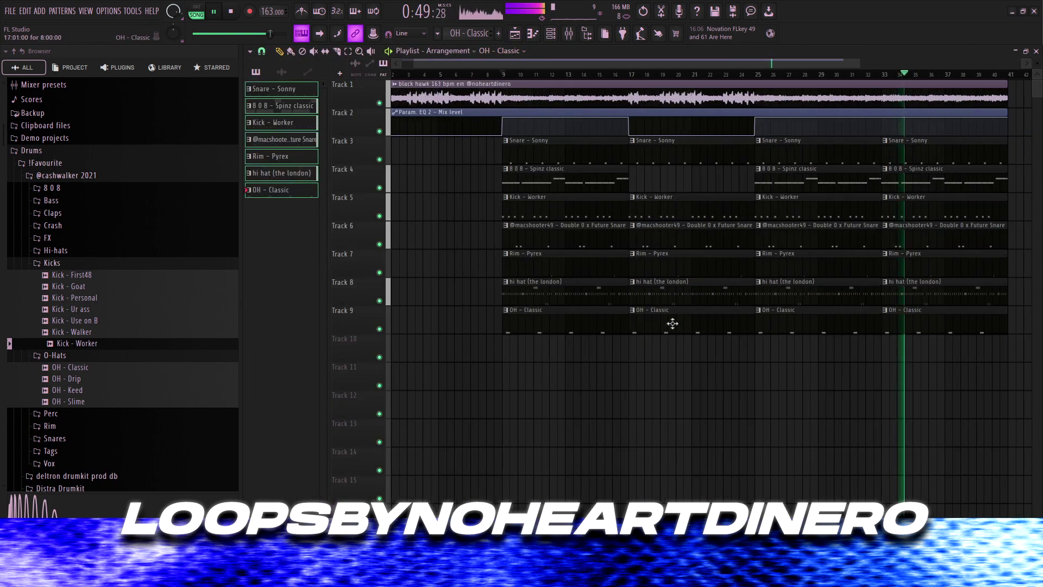
pyautogui.scroll(-1, 774, 330)
pyautogui.scroll(-1, 526, 271)
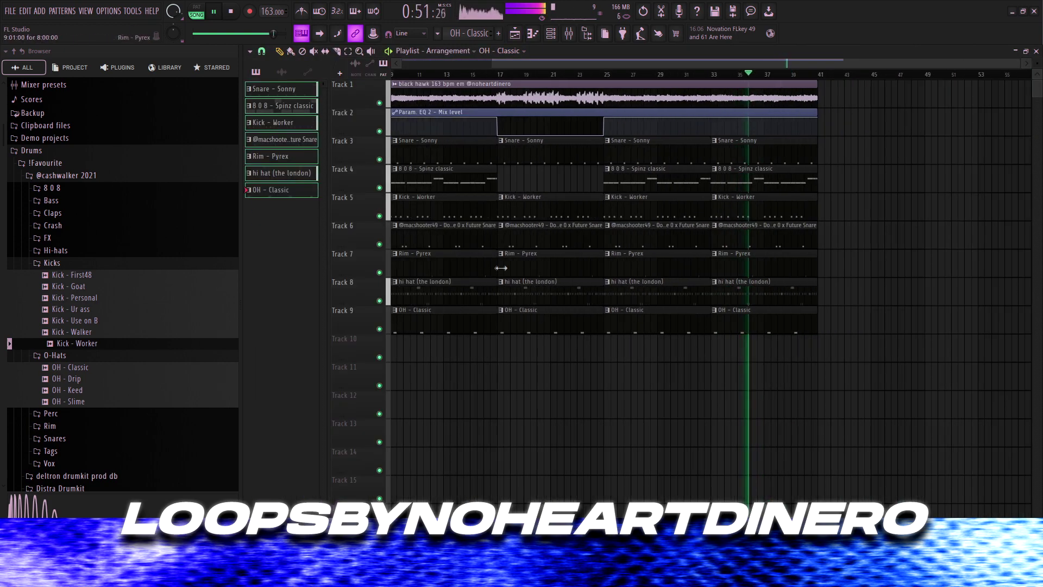
pyautogui.rightClick(357, 166)
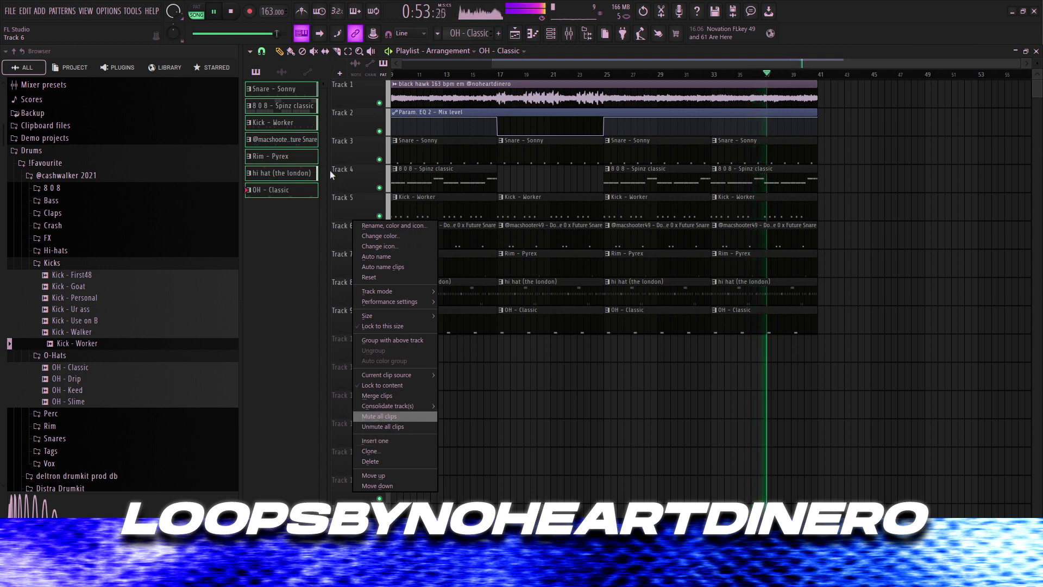
pyautogui.click(385, 385)
pyautogui.moveTo(799, 324); pyautogui.dragTo(390, 320)
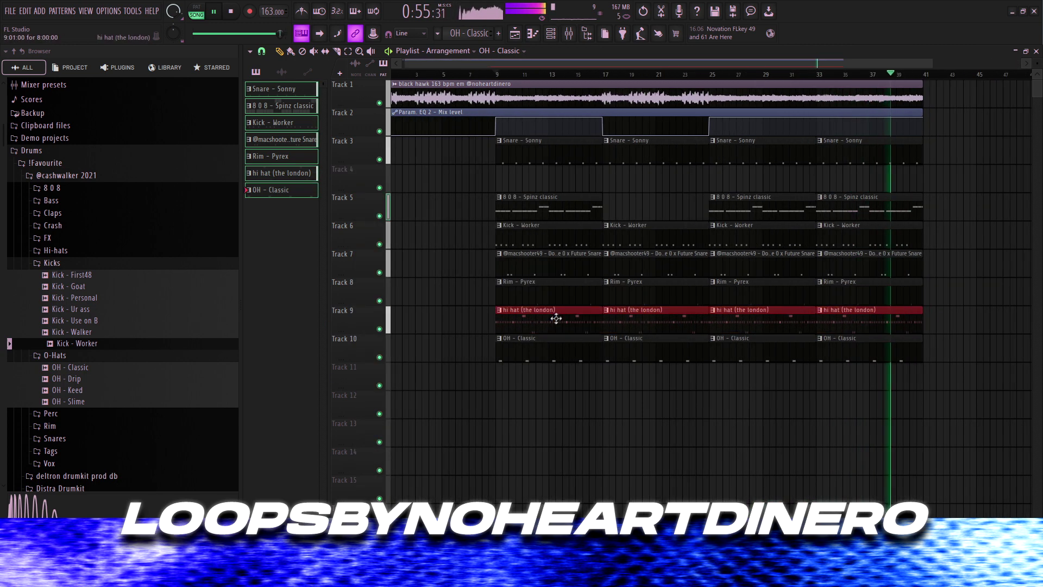
pyautogui.moveTo(552, 319); pyautogui.dragTo(558, 172)
# - Move the OH - Classic clips up to Track 9 and delete the ones at bars 9 and 25
pyautogui.moveTo(845, 362); pyautogui.dragTo(519, 316)
pyautogui.rightClick(526, 323)
pyautogui.rightClick(742, 325)
pyautogui.rightClick(683, 447)
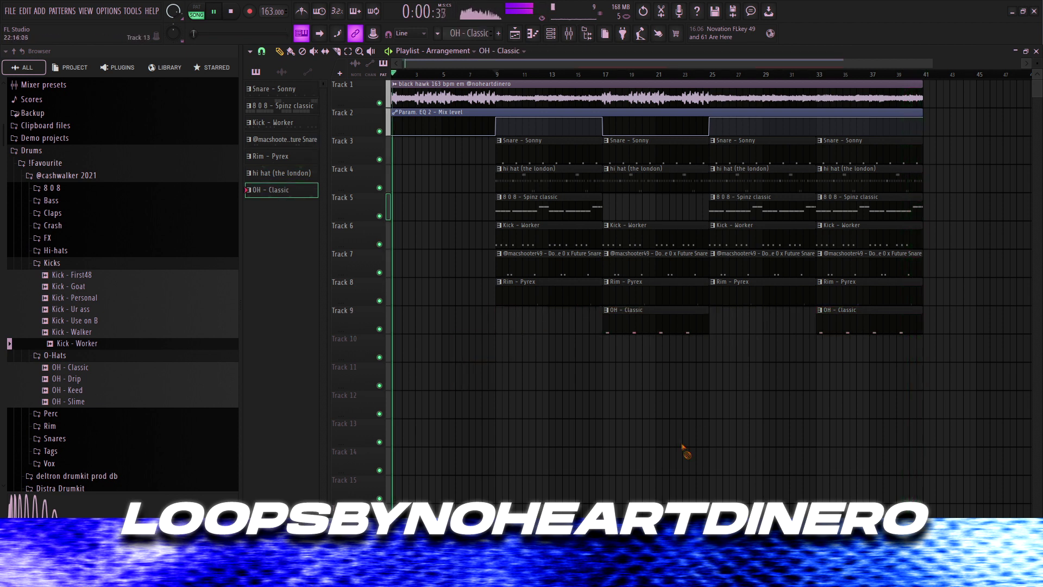